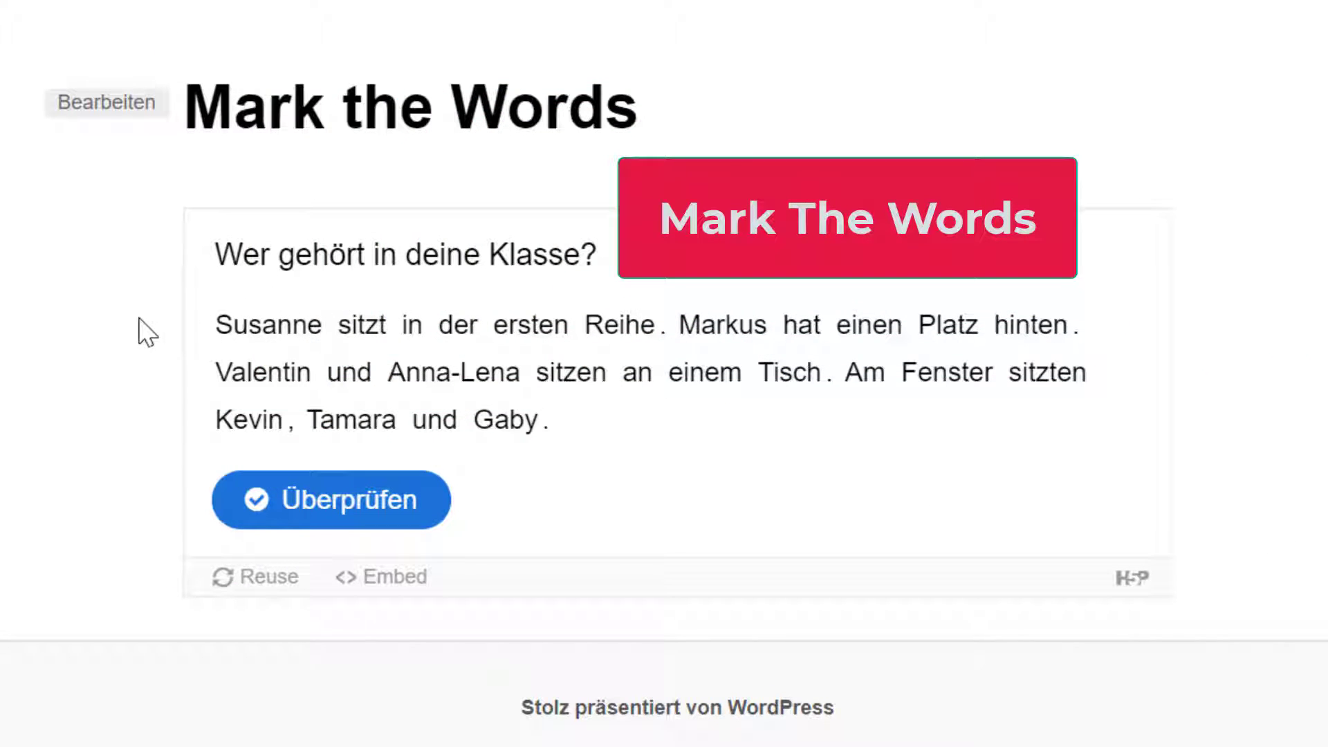
Mark Markus, Valentin, Anna-Lena, Kevin and Tamara in the quiz and check the answers with Überprüfen.
{"action": "left_click", "coordinate": [713, 321]}
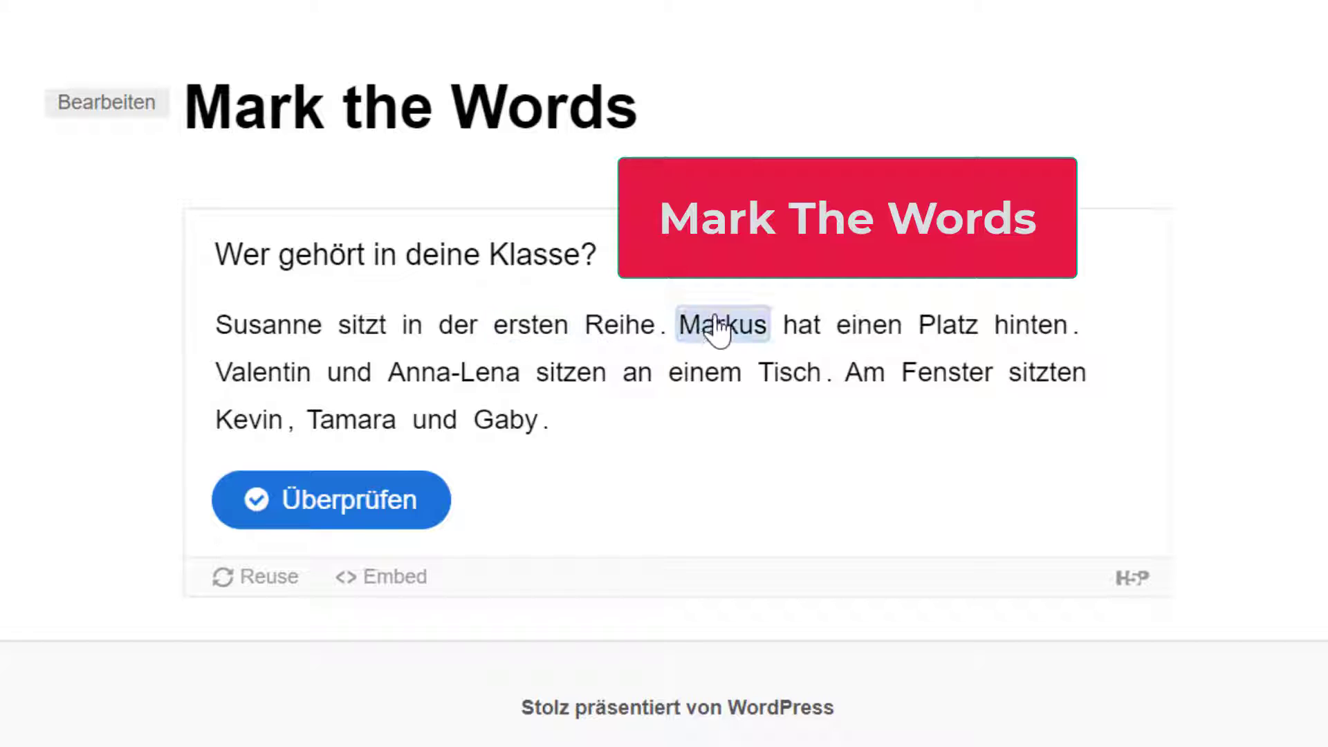
{"action": "left_click", "coordinate": [270, 375]}
{"action": "left_click", "coordinate": [458, 384]}
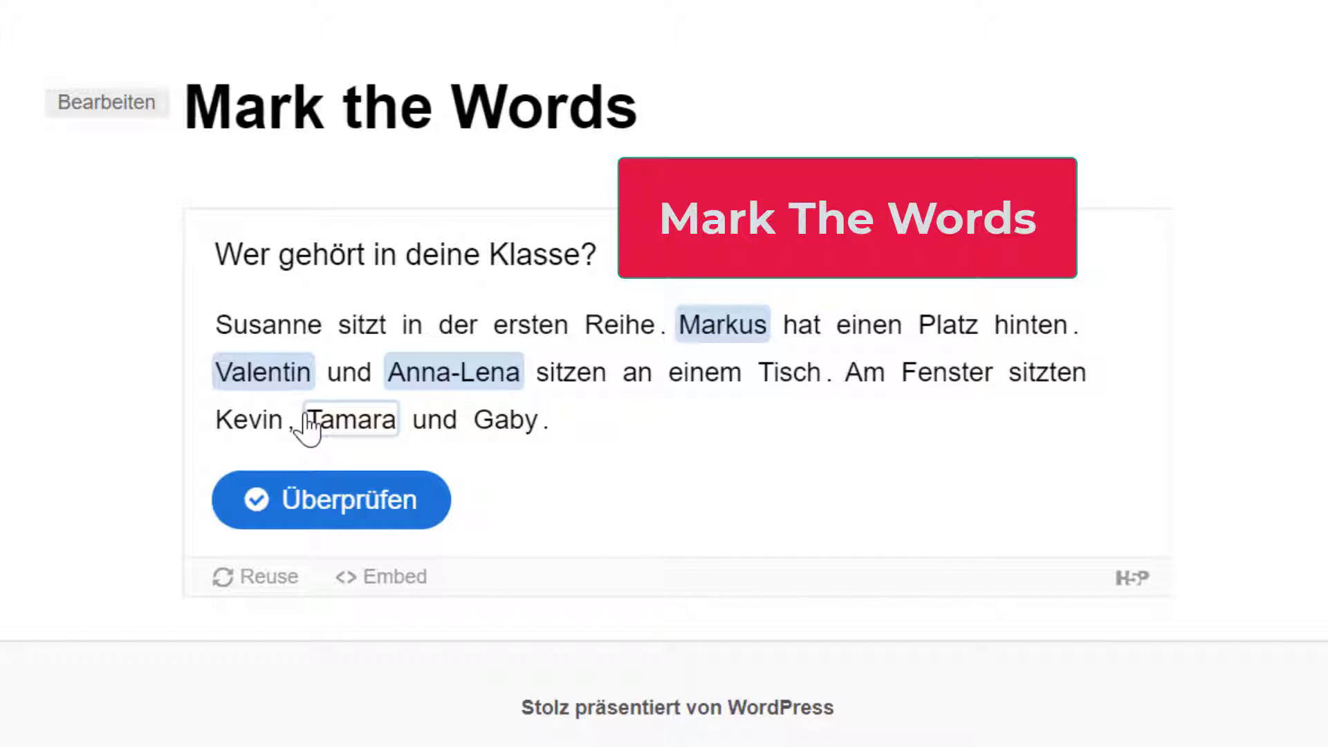
{"action": "left_click", "coordinate": [271, 434]}
{"action": "left_click", "coordinate": [364, 438]}
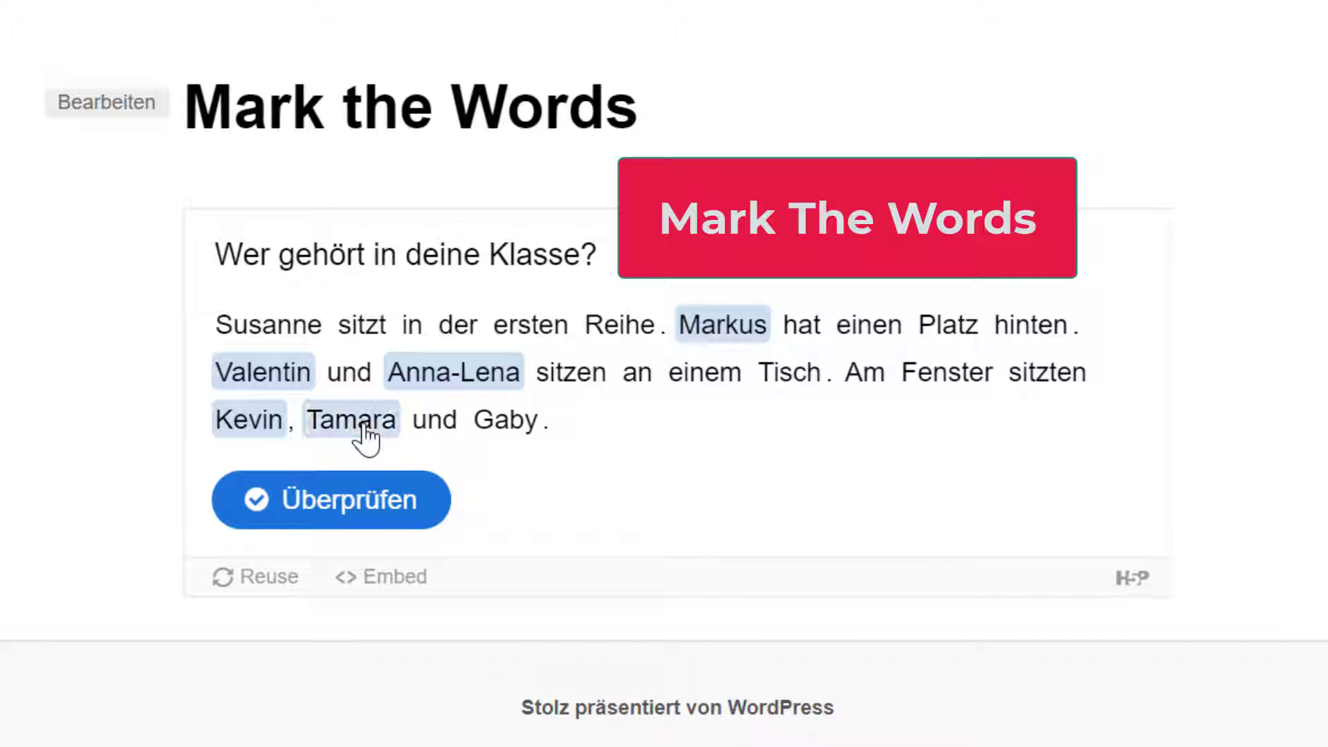
{"action": "left_click", "coordinate": [347, 499]}
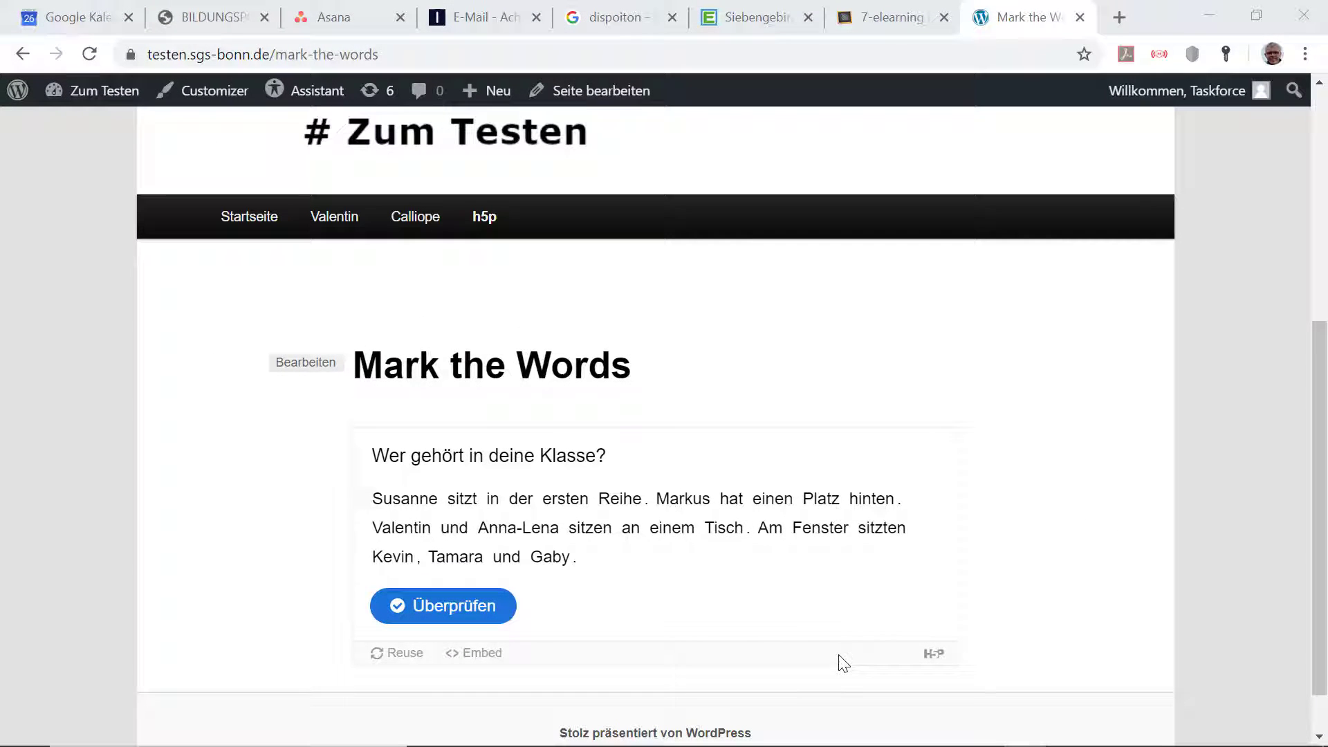
Mark Markus, Anna-Lena and Valentin in the quiz.
{"action": "left_click", "coordinate": [683, 499]}
{"action": "left_click", "coordinate": [519, 529]}
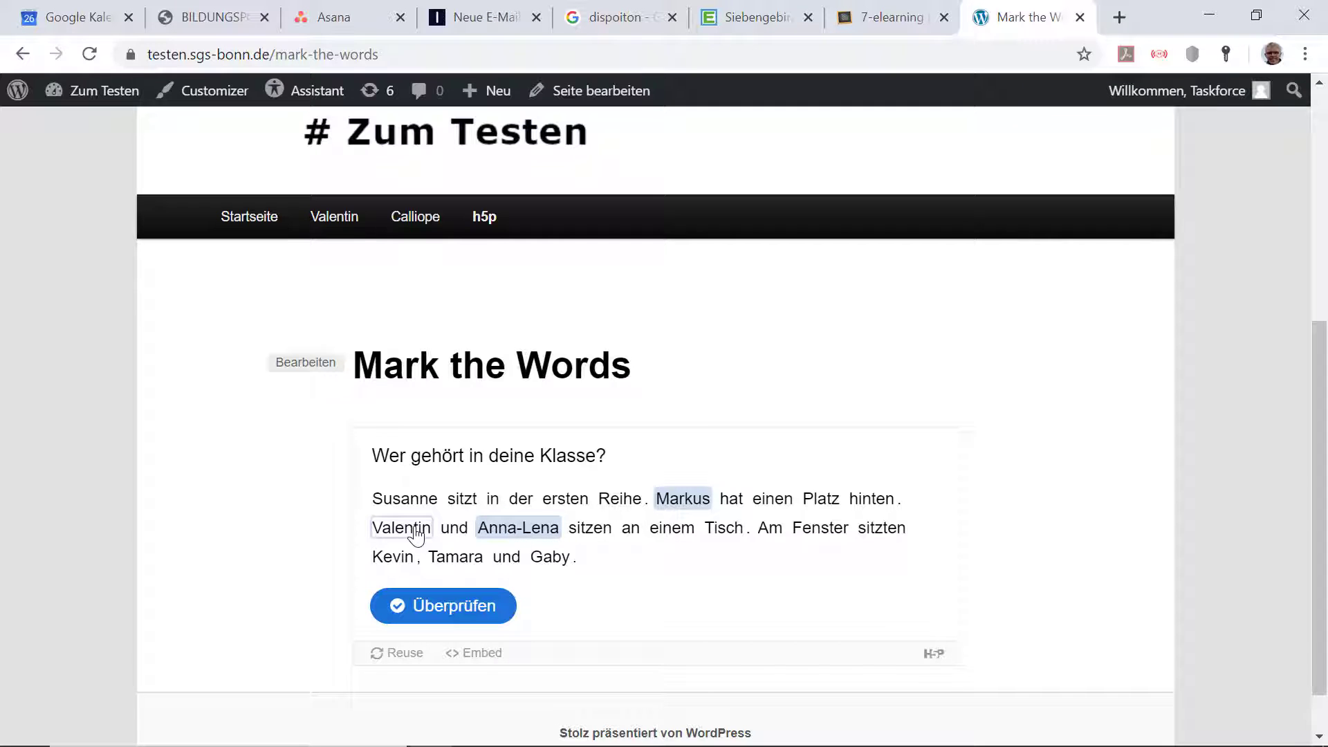
{"action": "left_click", "coordinate": [406, 531]}
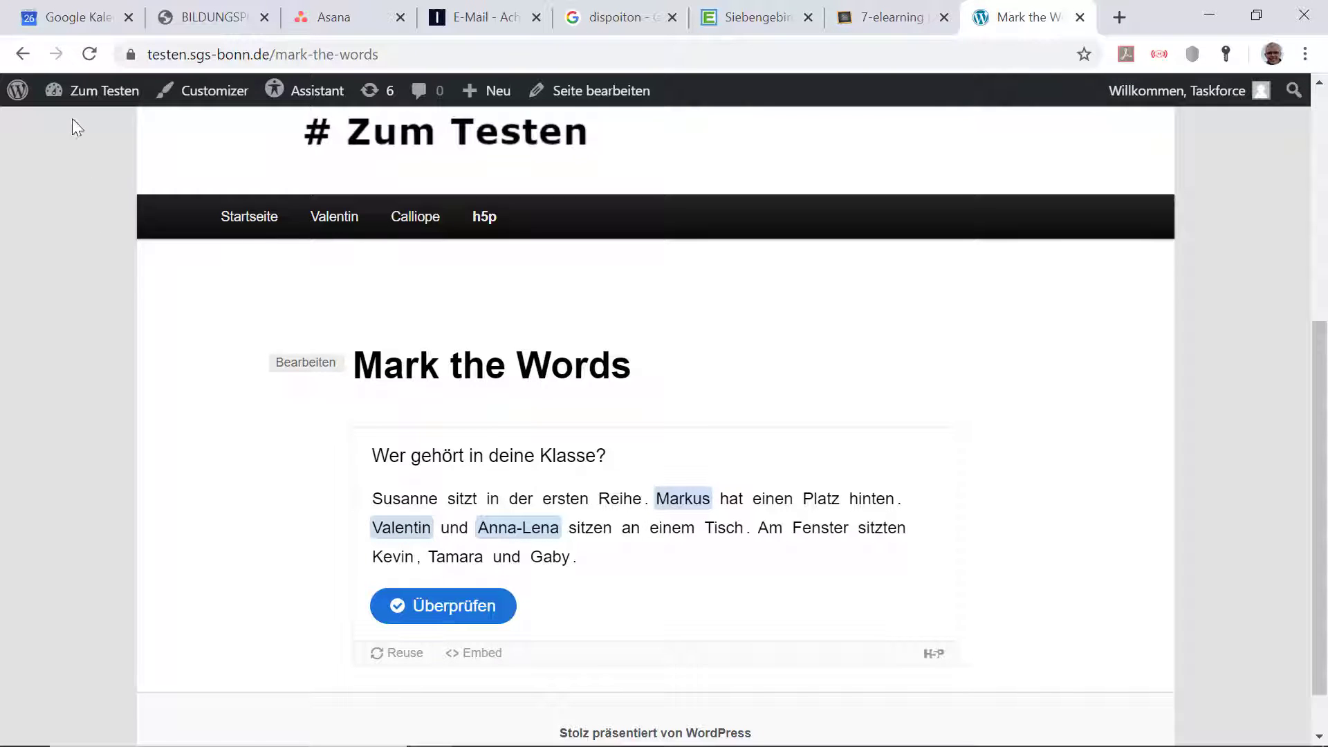
Go to the admin dashboard and open H5P-Inhalt > Erstellen.
{"action": "mouse_move", "coordinate": [94, 93]}
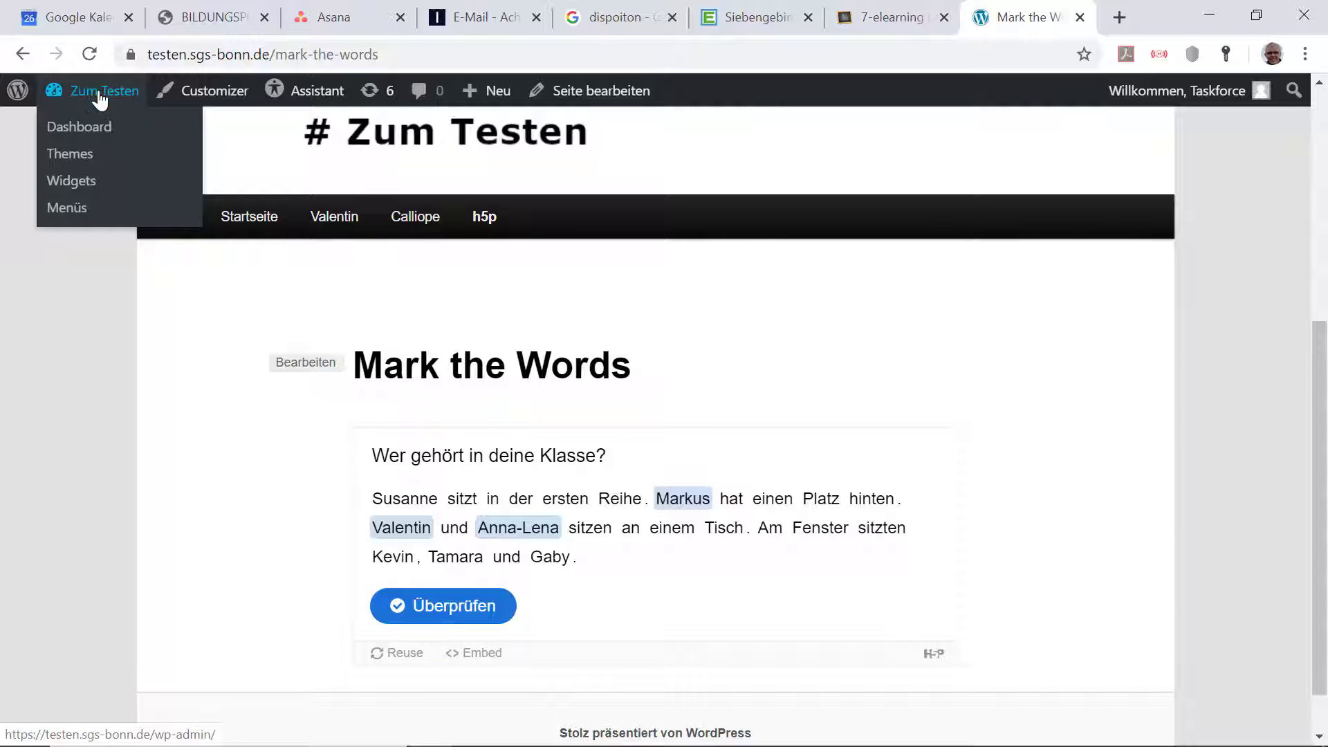
{"action": "left_click", "coordinate": [78, 134]}
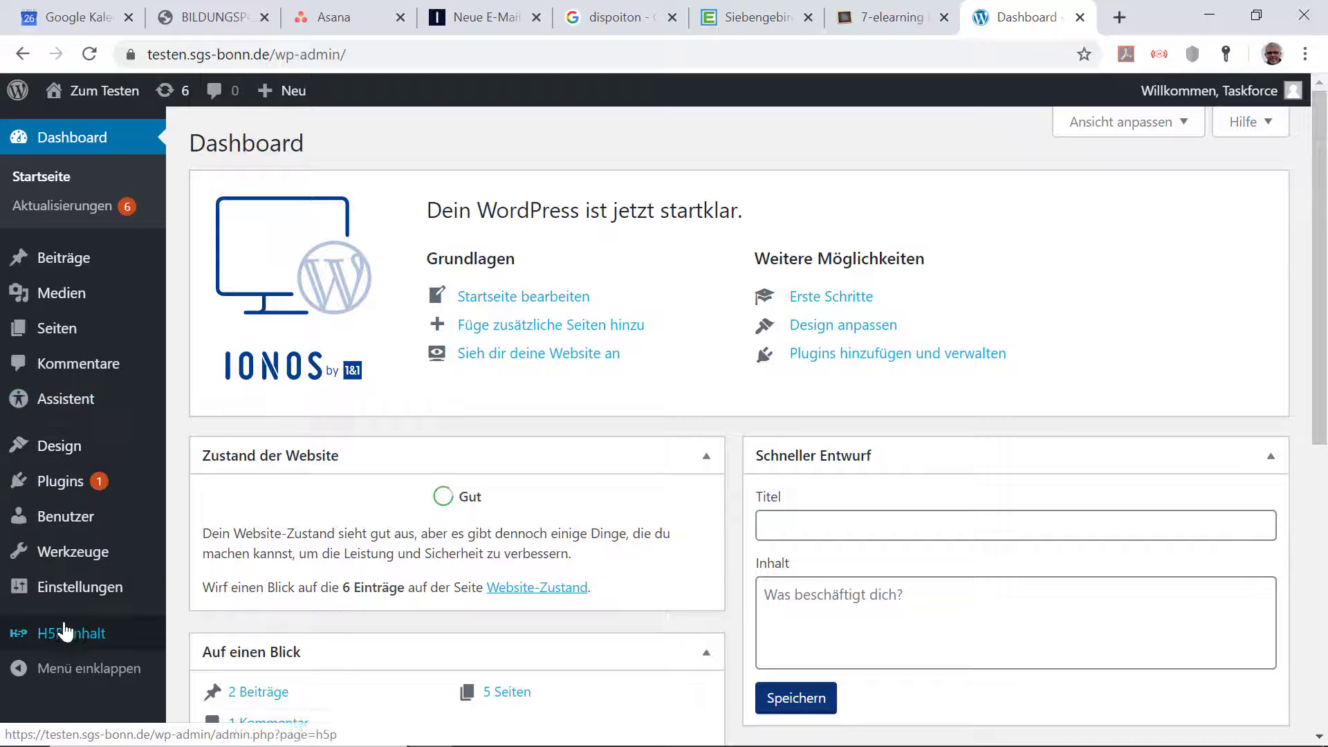
{"action": "mouse_move", "coordinate": [63, 642]}
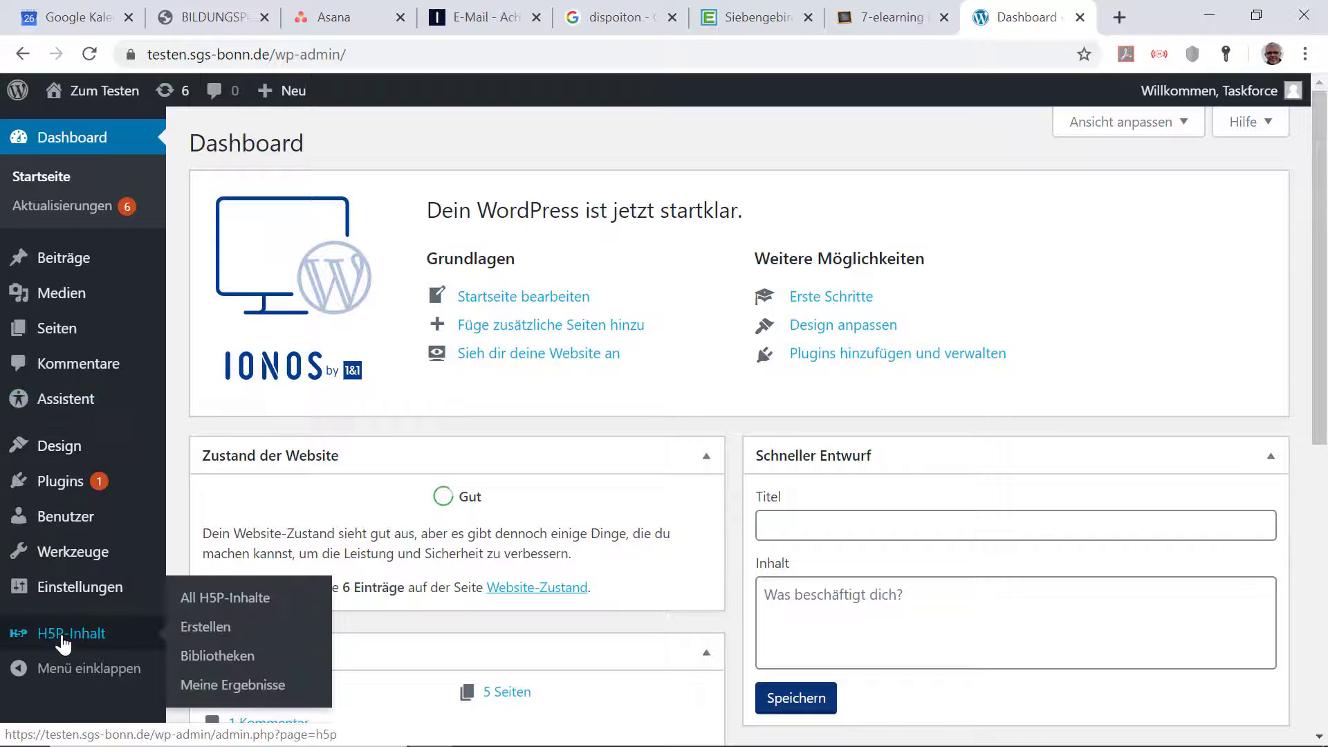
{"action": "left_click", "coordinate": [204, 635]}
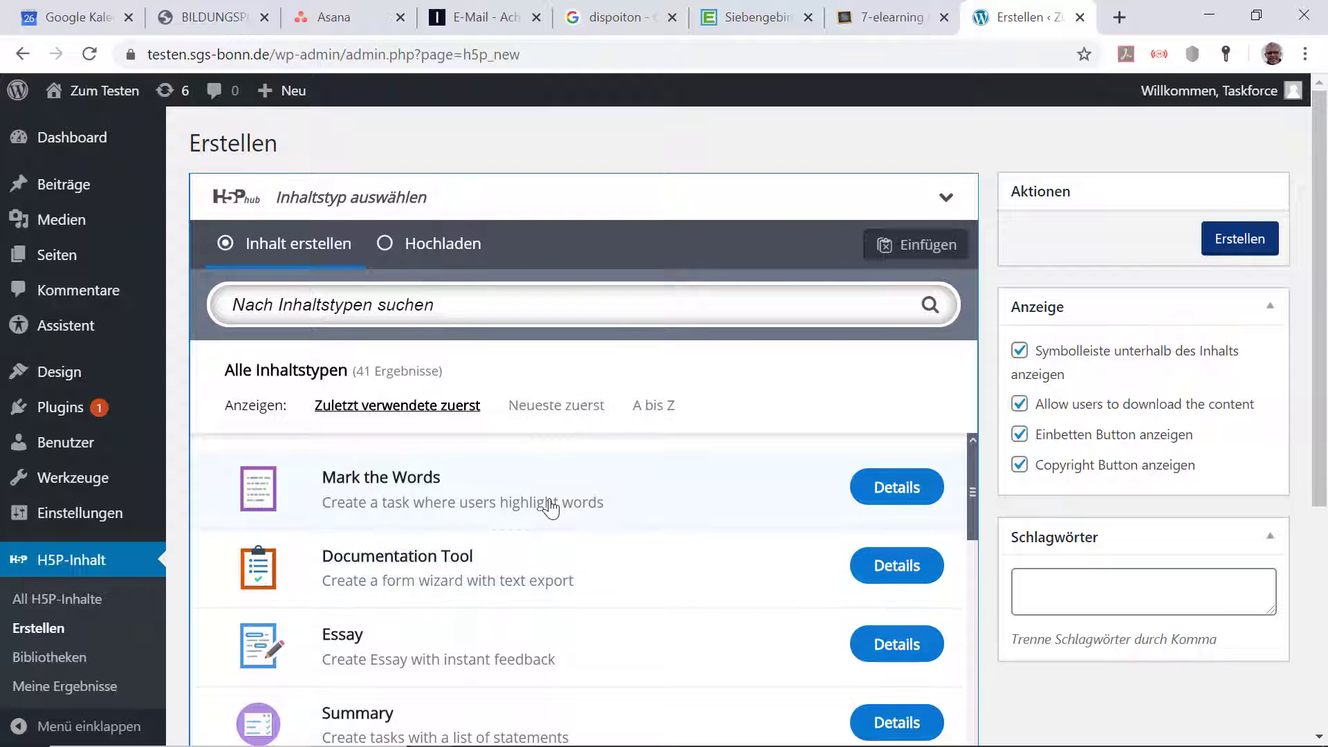
Pick Mark the Words from the H5P content-type list to load its editor.
{"action": "scroll", "coordinate": [548, 505], "scroll_direction": "down", "scroll_amount": 1}
{"action": "scroll", "coordinate": [436, 588], "scroll_direction": "down", "scroll_amount": 3}
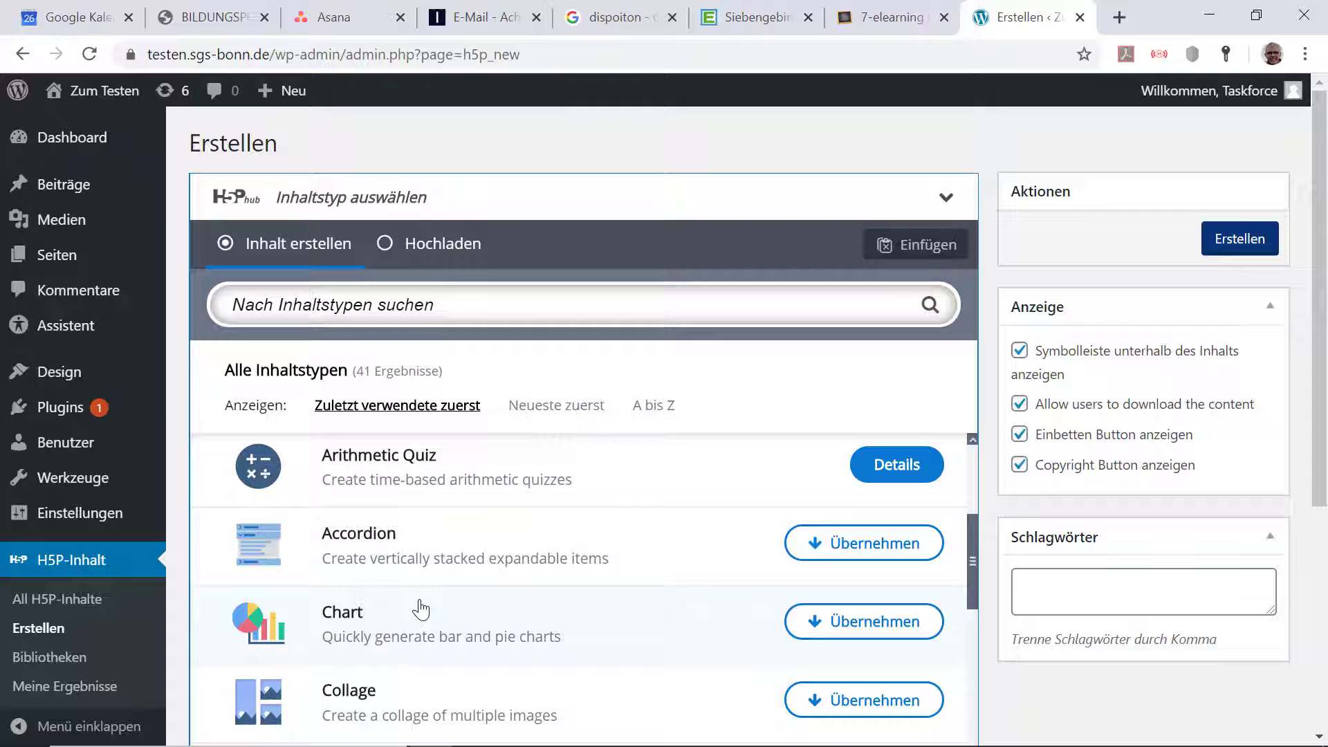
{"action": "scroll", "coordinate": [418, 608], "scroll_direction": "up", "scroll_amount": 4}
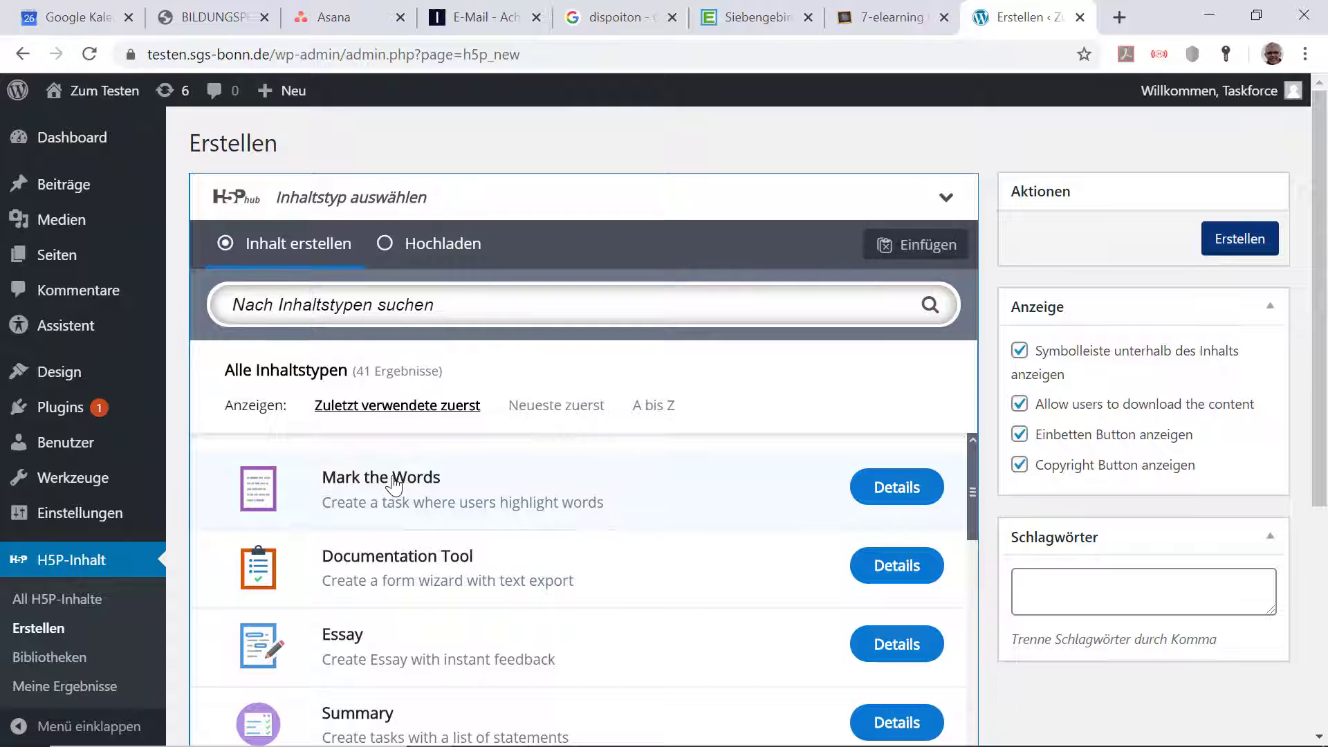
{"action": "left_click", "coordinate": [395, 486]}
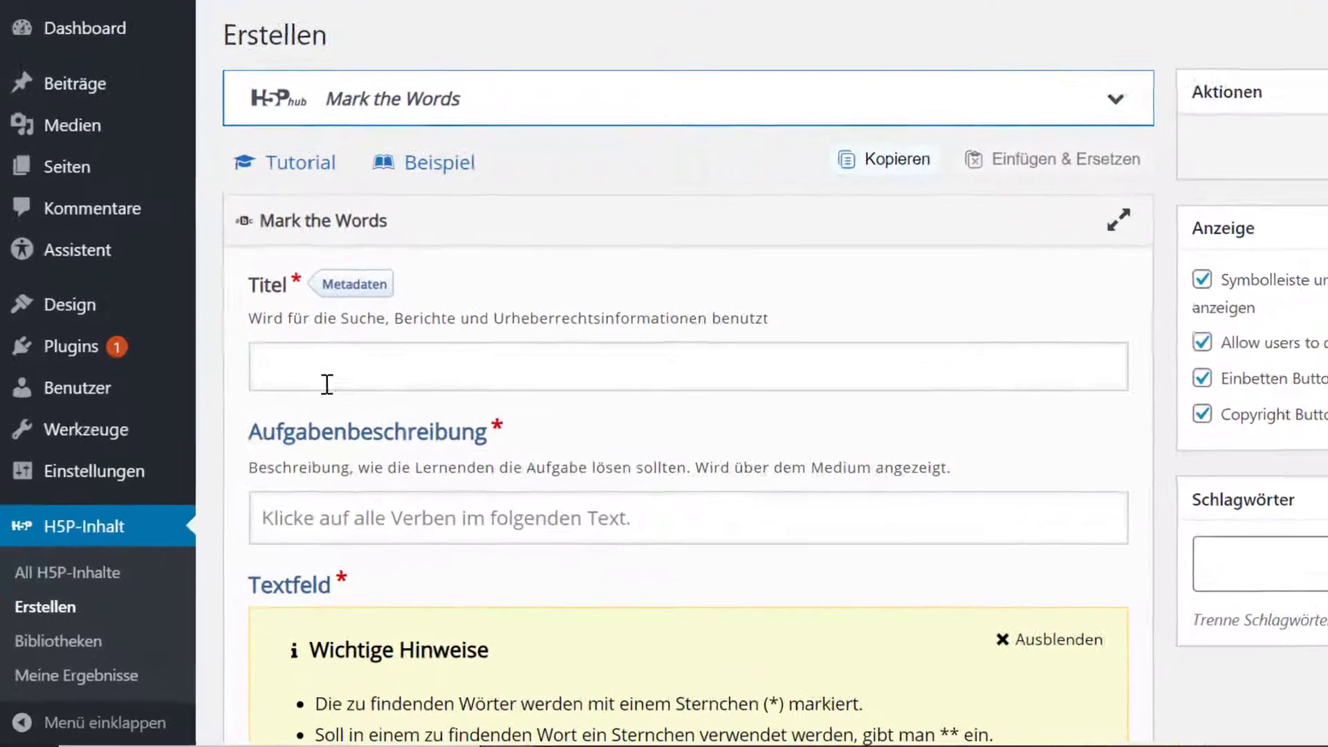
Enter 'Mark the Words Test' as the title, then begin the Aufgabenbeschreibung field.
{"action": "left_click", "coordinate": [327, 385]}
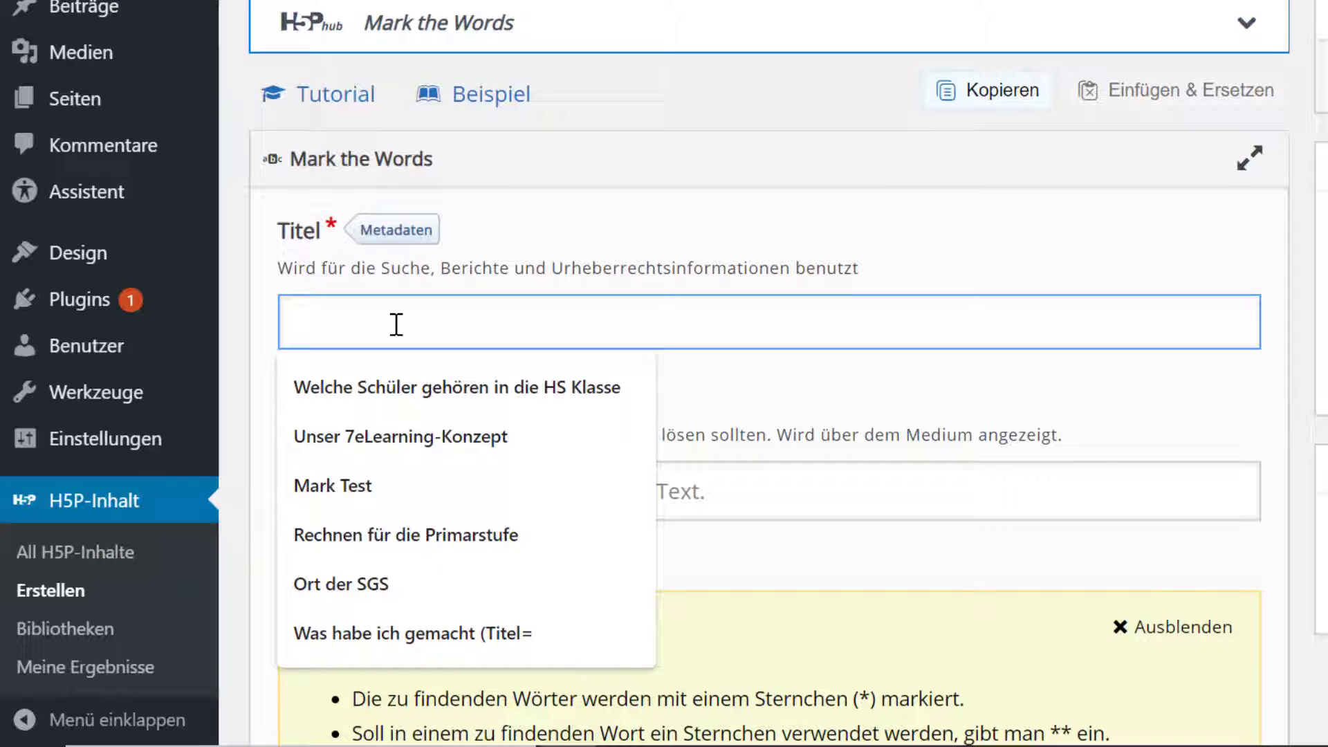
{"action": "type", "text": "Mark "}
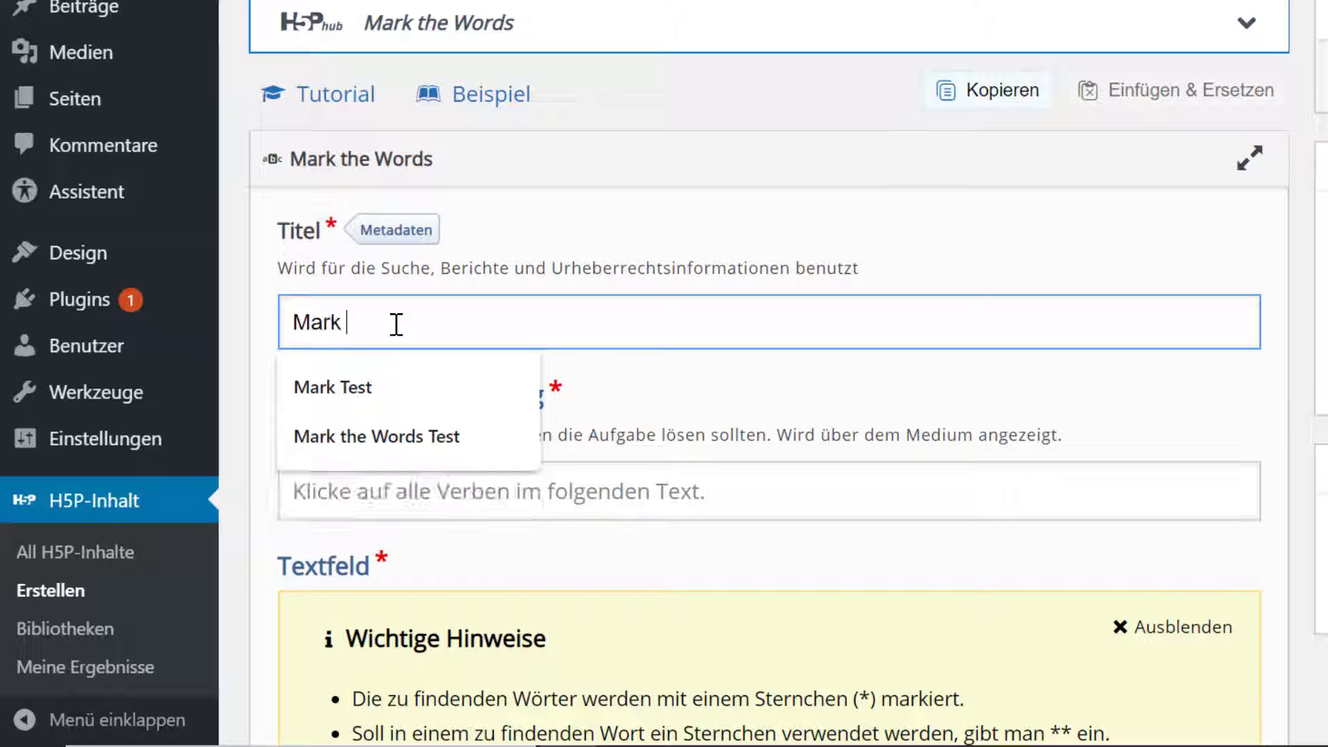
{"action": "type", "text": "teh"}
{"action": "key", "text": "BackSpace"}
{"action": "key", "text": "BackSpace"}
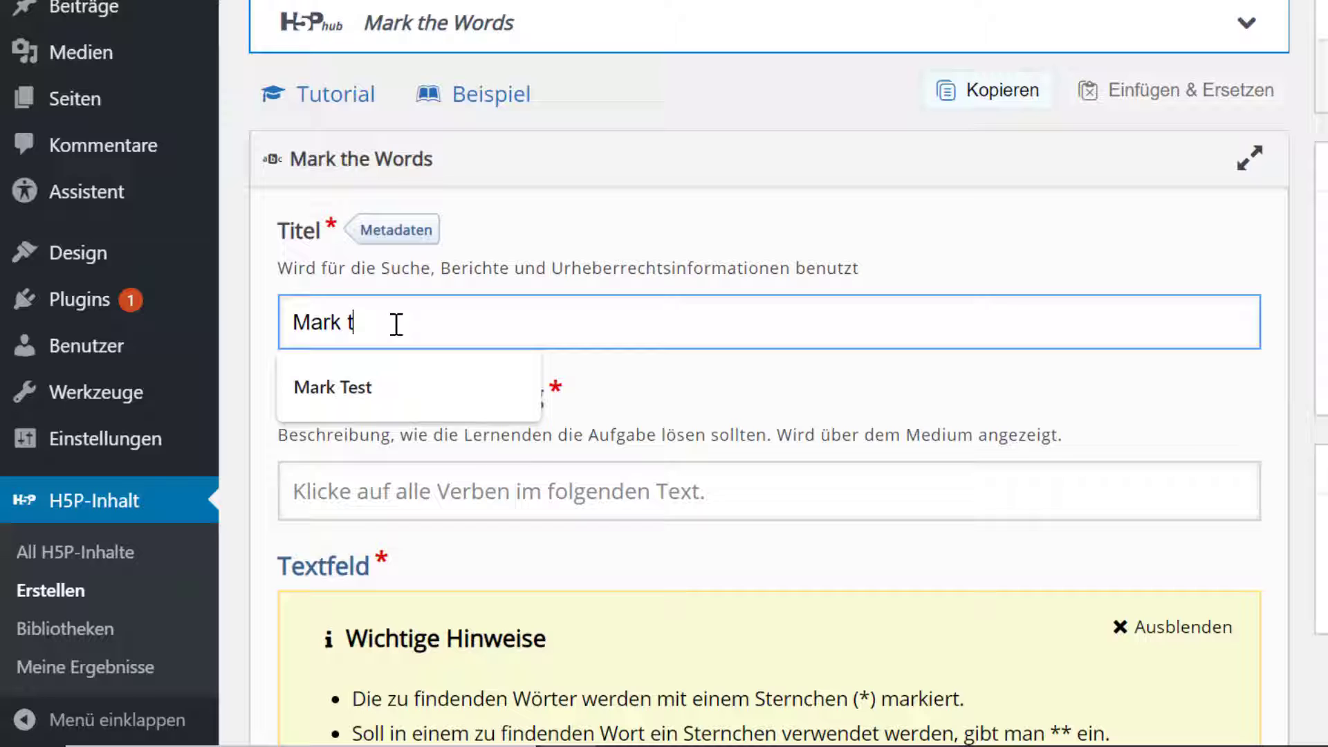
{"action": "type", "text": "he Words Test"}
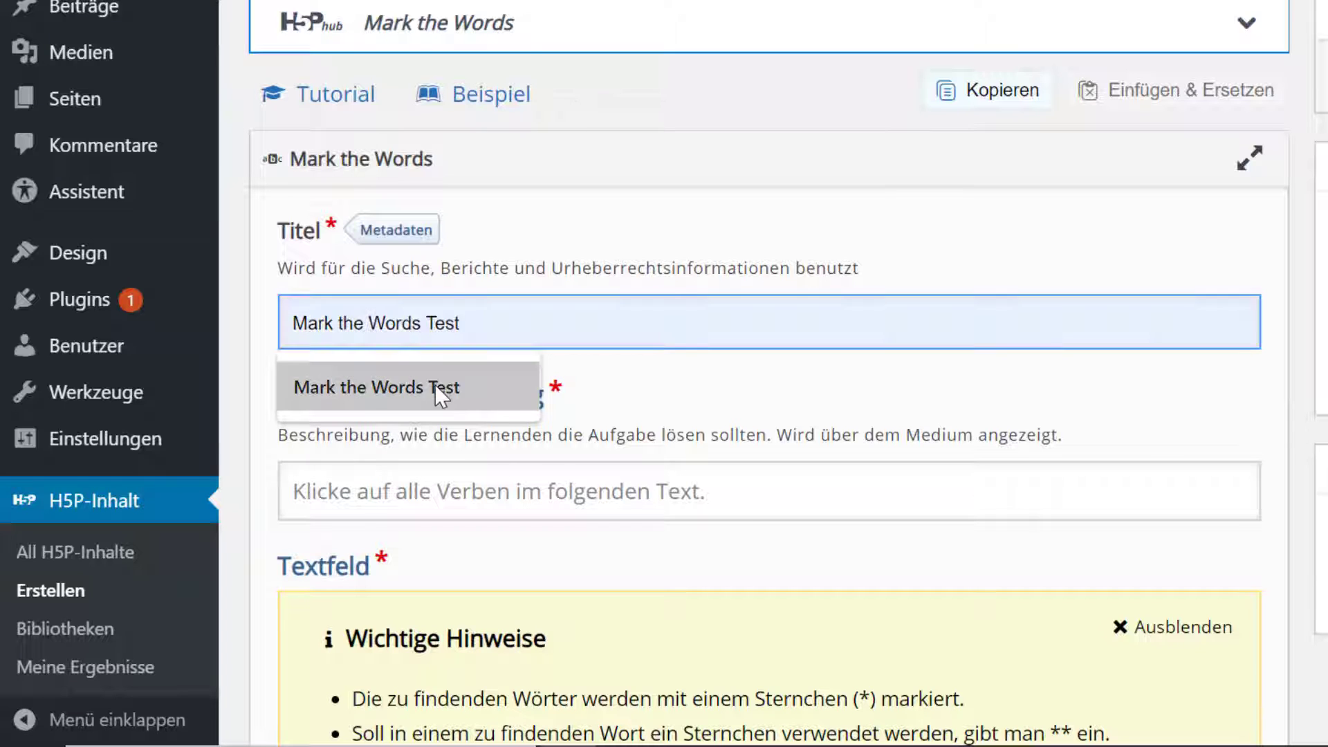
{"action": "left_click", "coordinate": [438, 387]}
{"action": "left_click", "coordinate": [373, 493]}
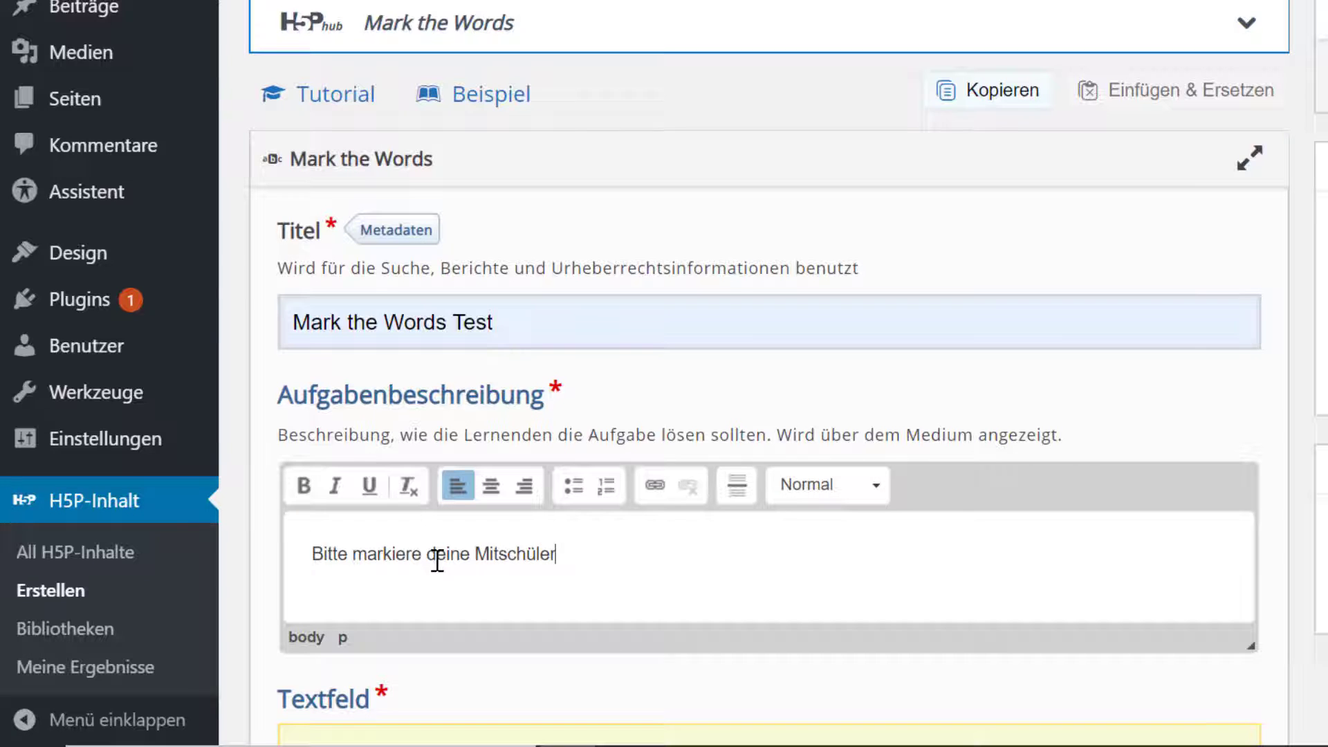
Paste the seating paragraph into Textfeld with *Valentin*, *Anna-Lena*, *Kevin* and *Tamara* starred.
{"action": "scroll", "coordinate": [449, 564], "scroll_direction": "down", "scroll_amount": 6}
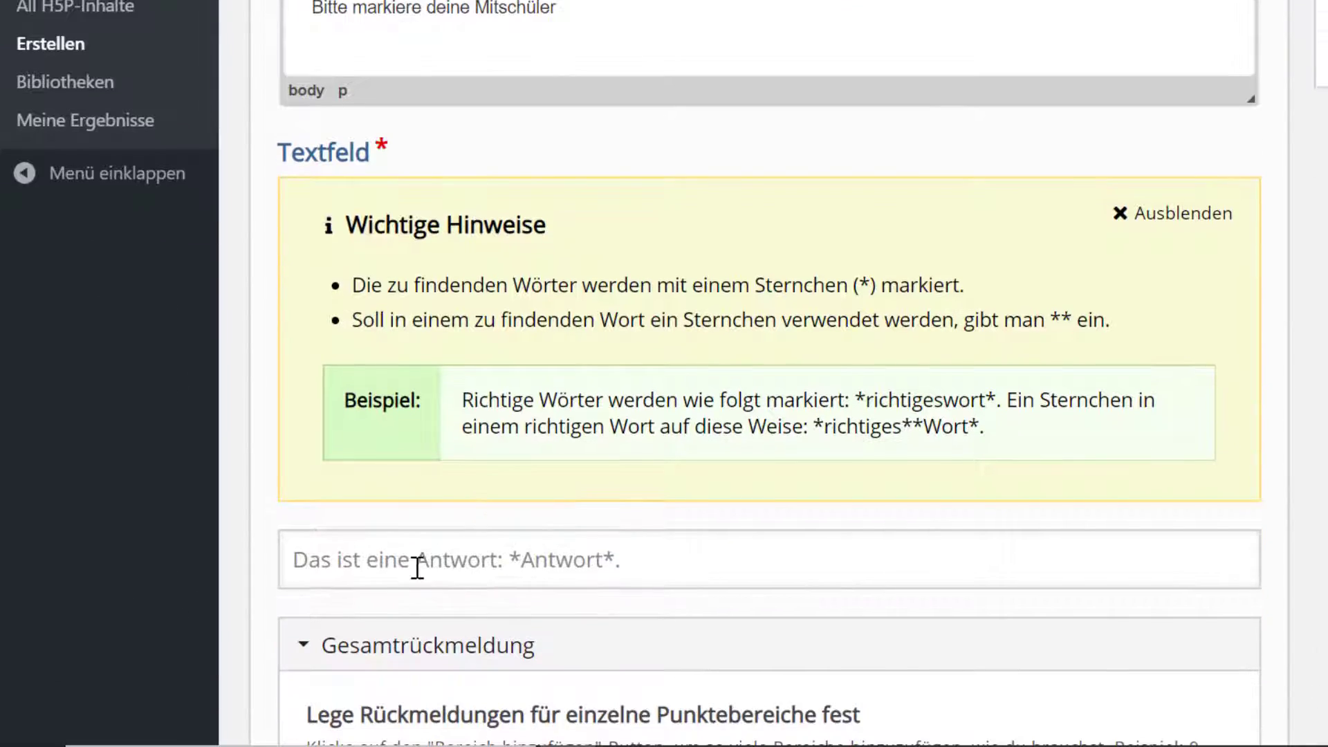
{"action": "left_click", "coordinate": [411, 554]}
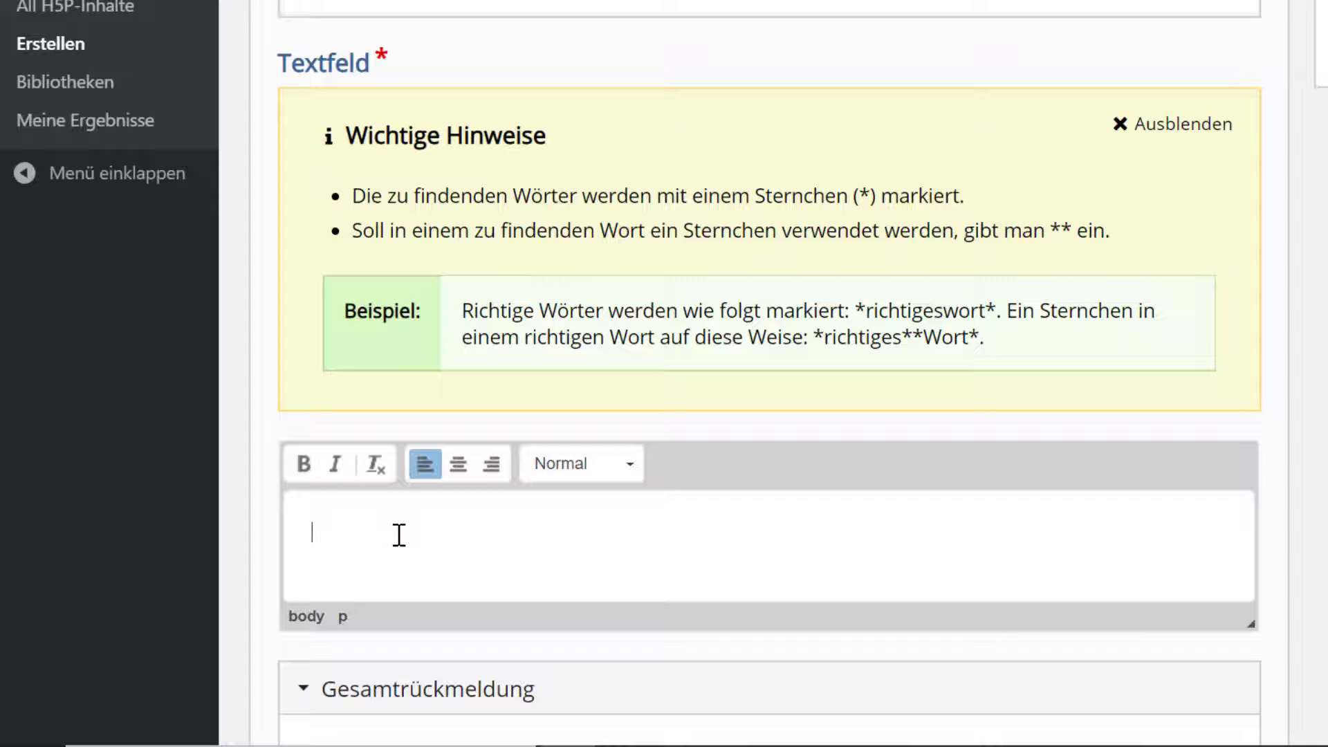
{"action": "type", "text": "Susanne sitzt in der ersten Reihe. Markus hat einen Platz hinten. *Valentin* und *Anna-Lena* sitzen an einem Tisch.  Am Fenster sitzten *Kevin*, *Tamara* und Gaby."}
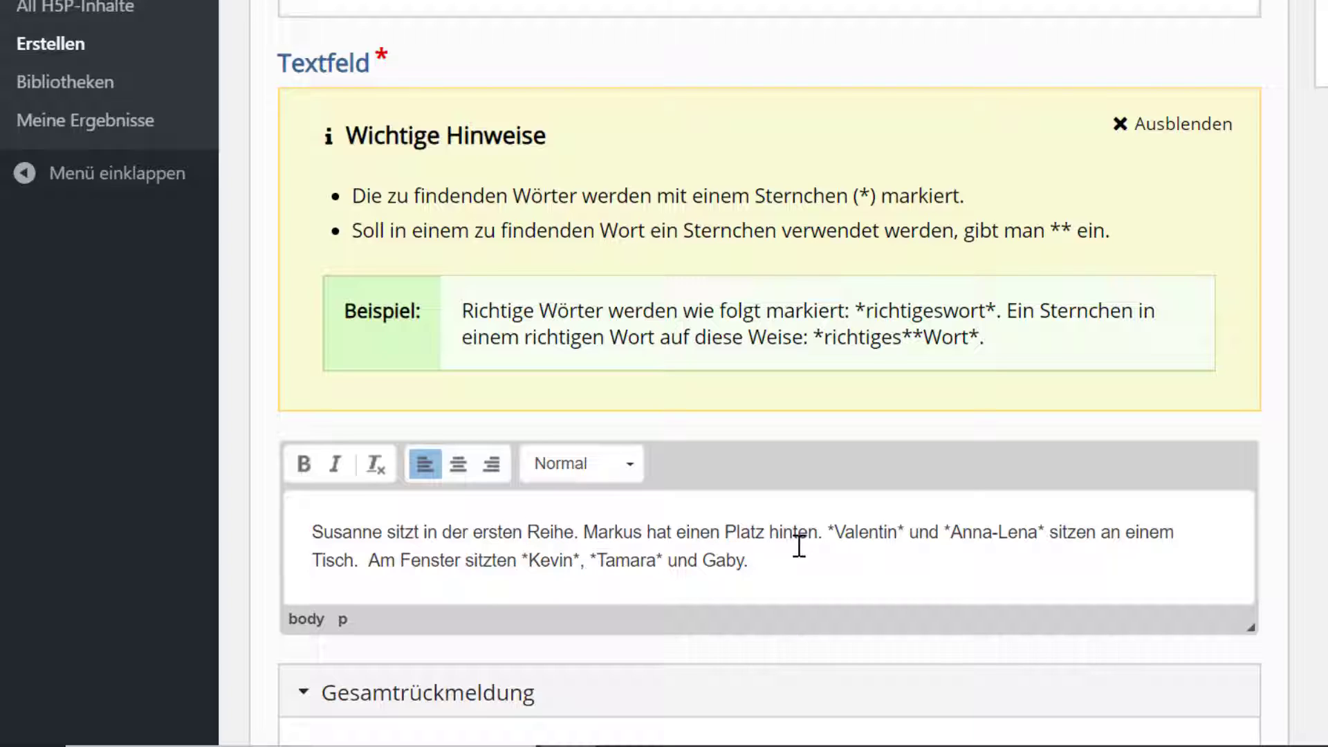
{"action": "left_click", "coordinate": [833, 532]}
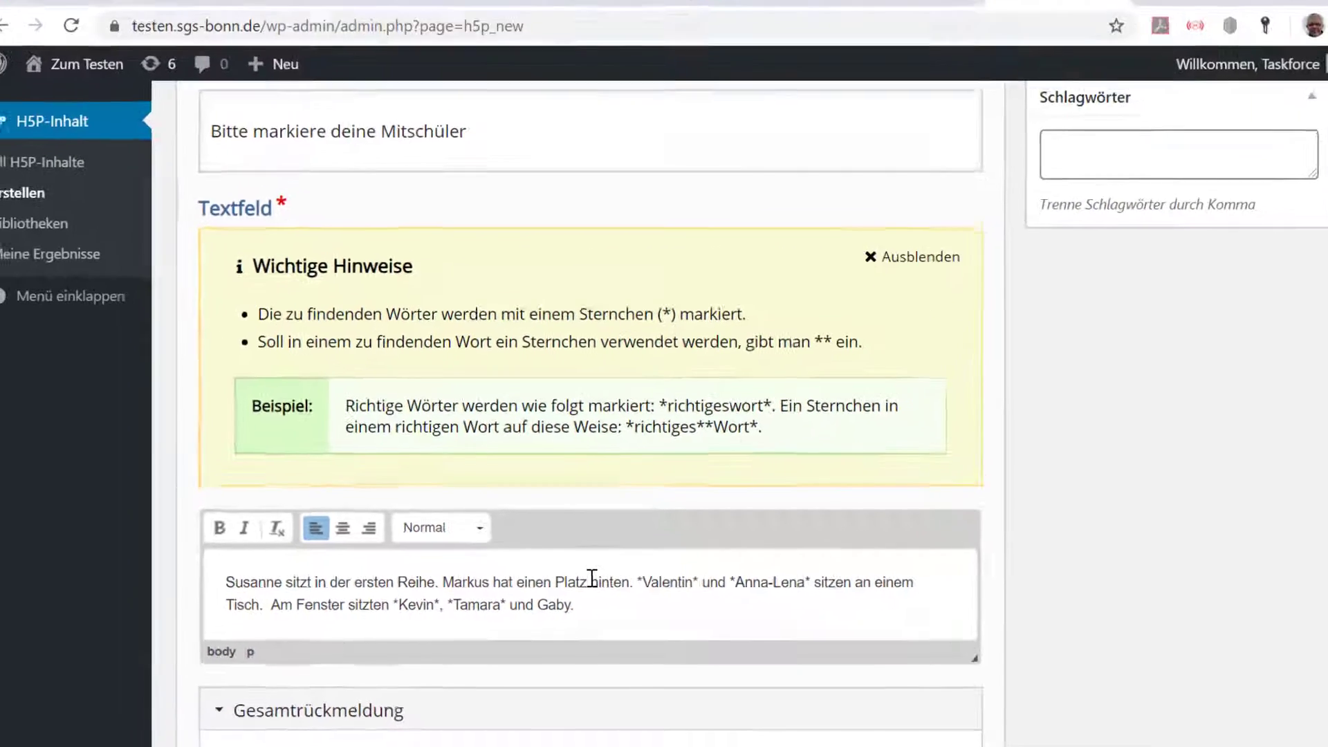
{"action": "scroll", "coordinate": [757, 576], "scroll_direction": "down", "scroll_amount": 4}
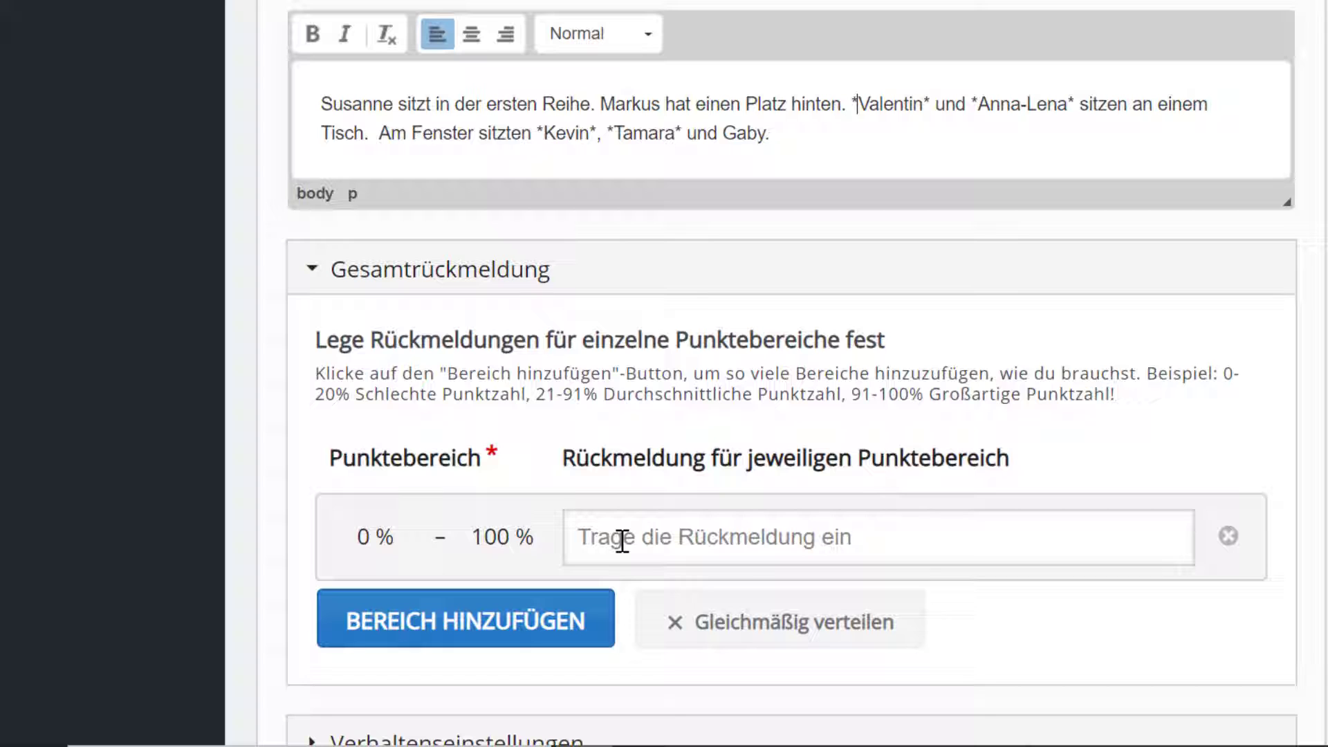
Make the first score range 0–50% with feedback 'Das ist noch nix'.
{"action": "left_click", "coordinate": [622, 540]}
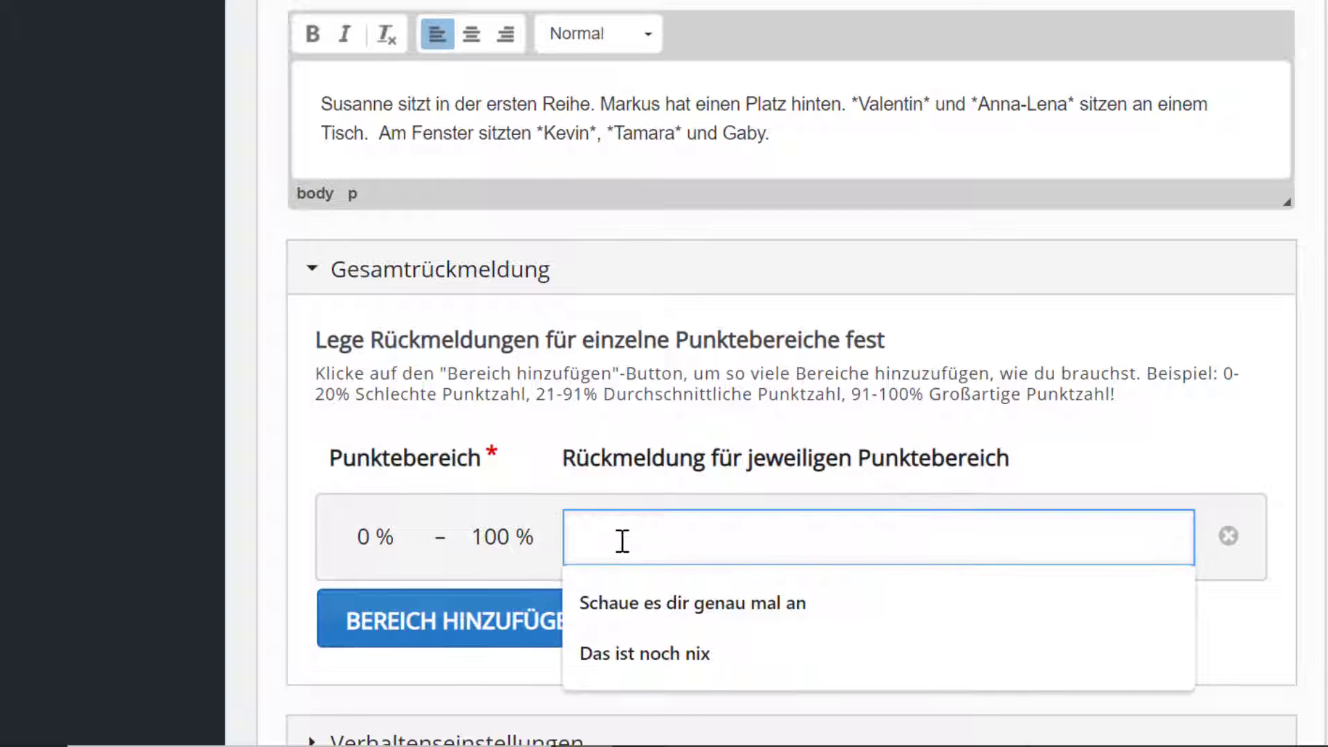
{"action": "left_click", "coordinate": [489, 630]}
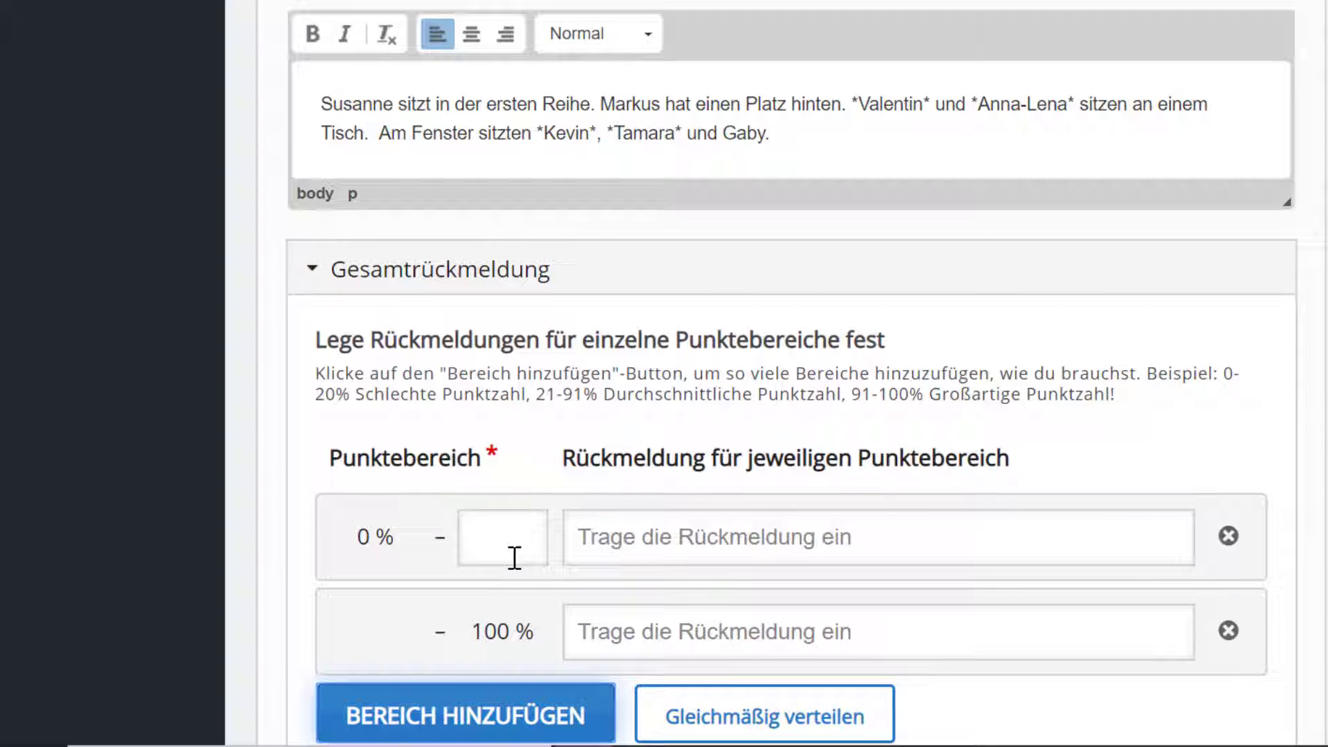
{"action": "left_click", "coordinate": [499, 541]}
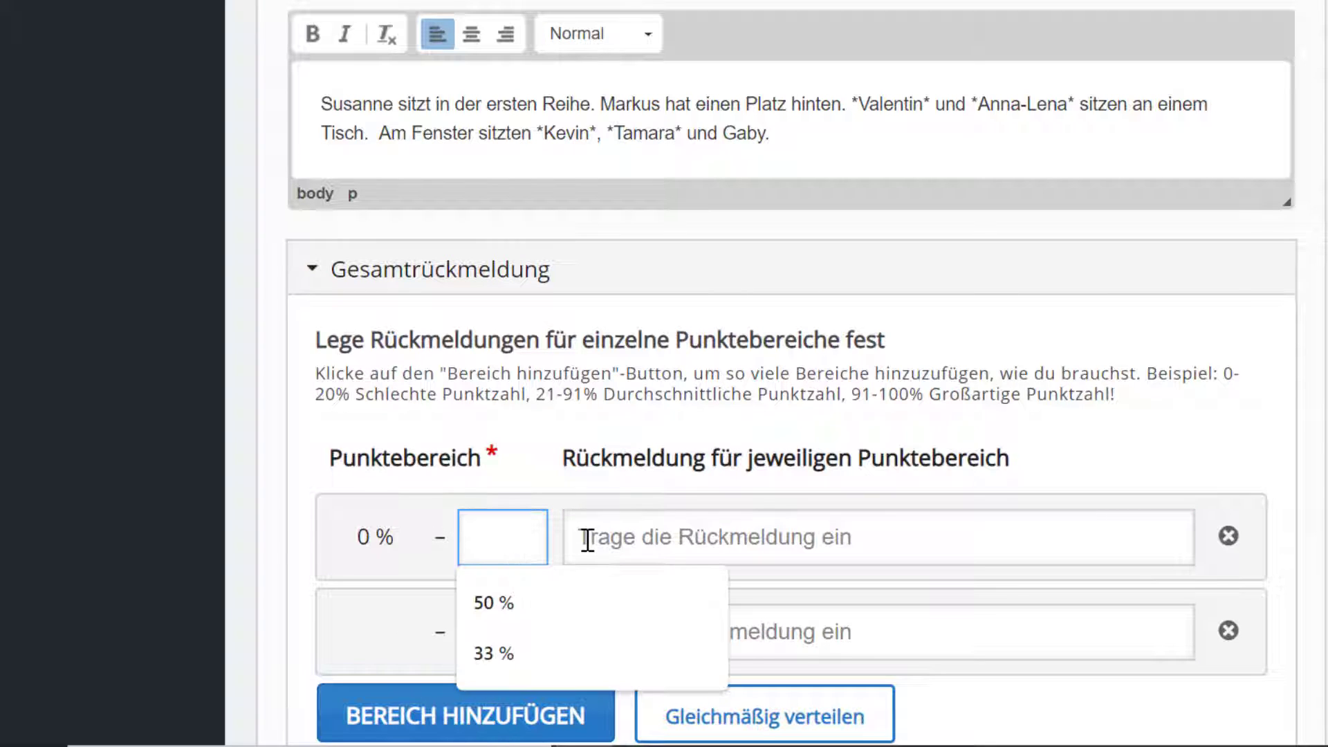
{"action": "left_click", "coordinate": [504, 603]}
{"action": "left_click", "coordinate": [650, 546]}
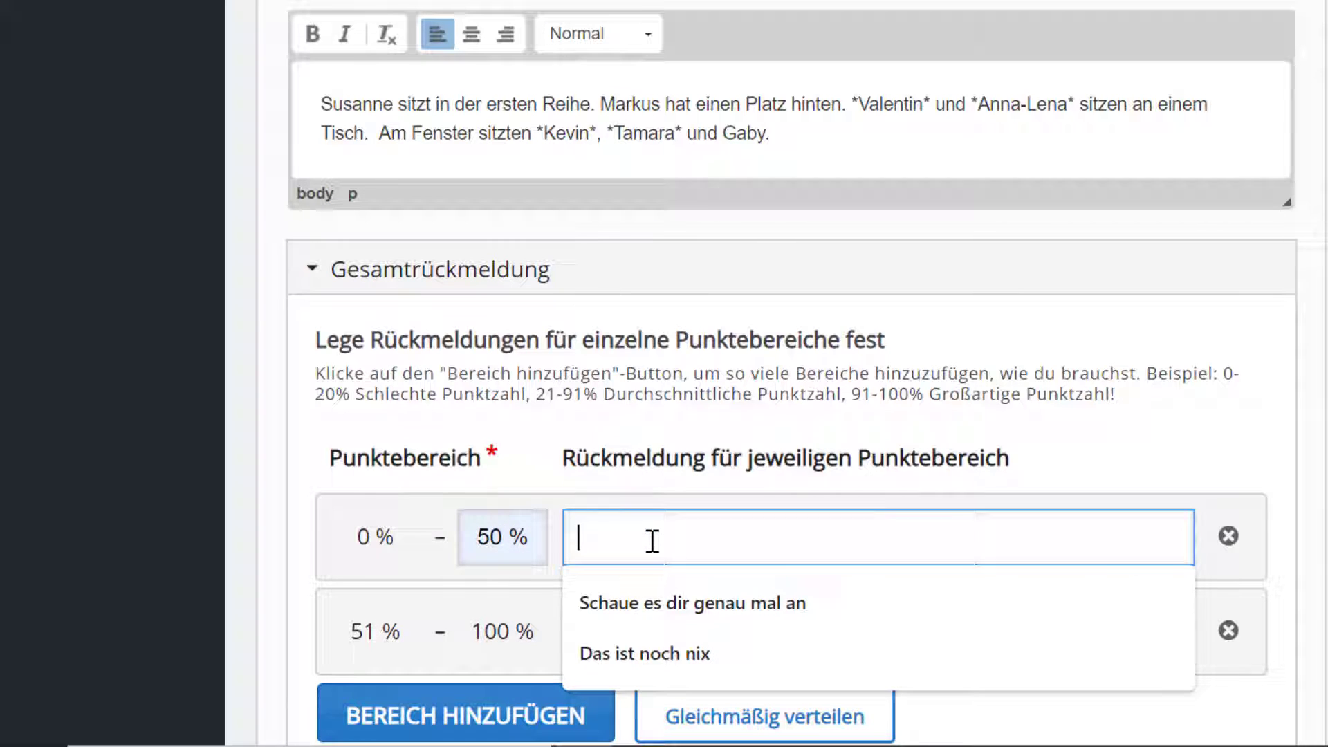
{"action": "left_click", "coordinate": [679, 654]}
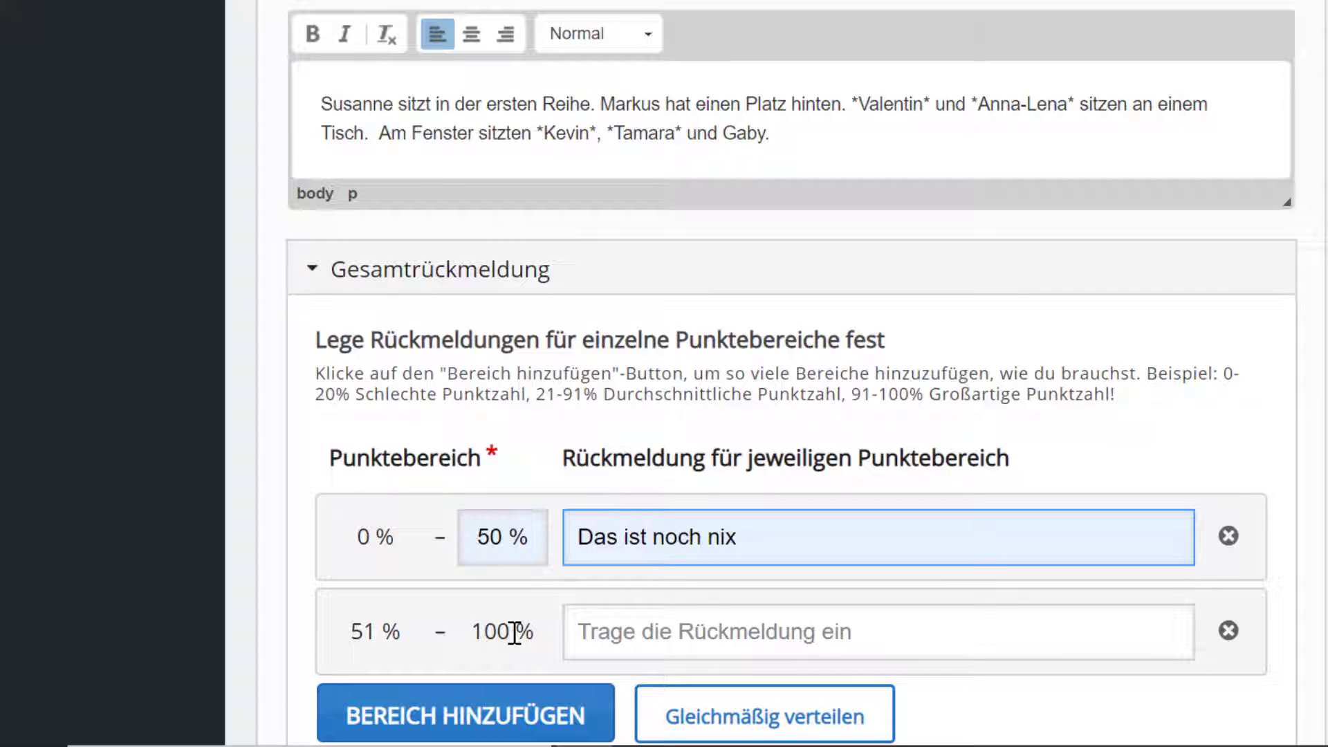
Add a 51–80% range with feedback 'Das ist schon ganz gut'.
{"action": "left_click", "coordinate": [559, 691]}
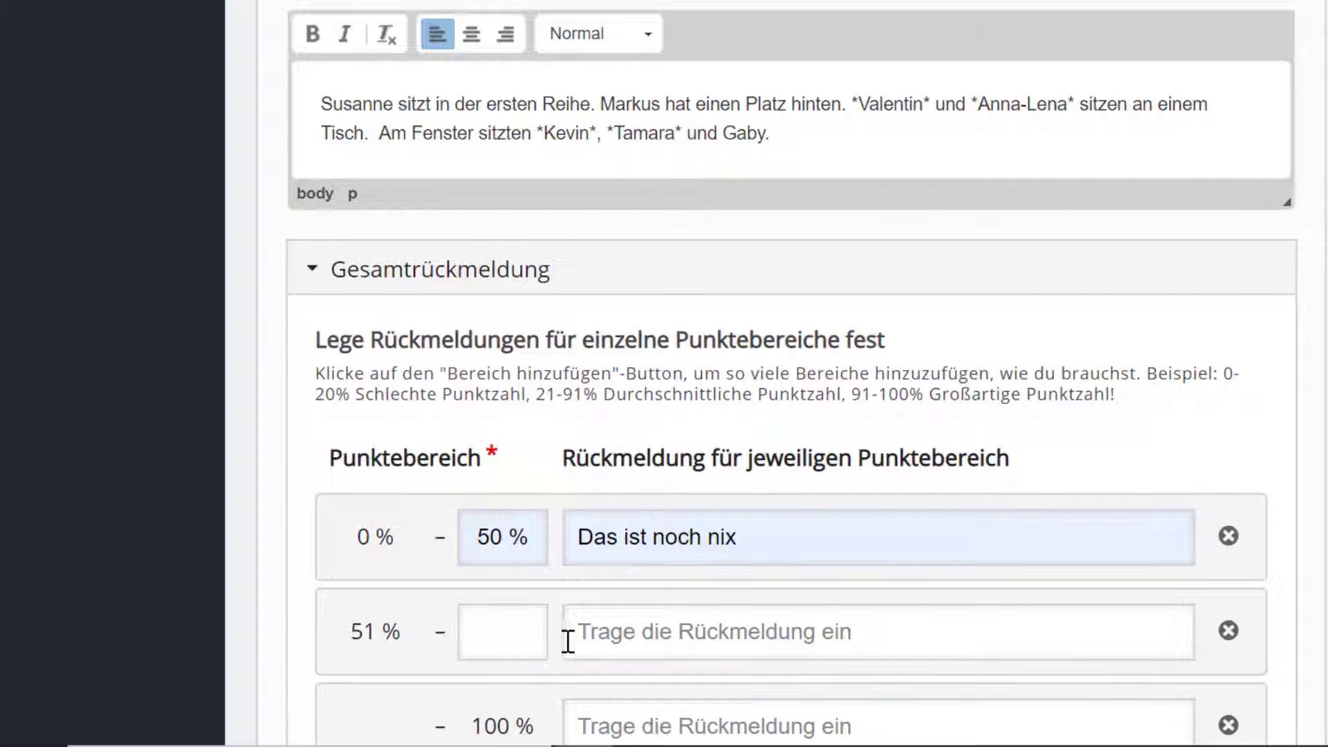
{"action": "left_click", "coordinate": [522, 630]}
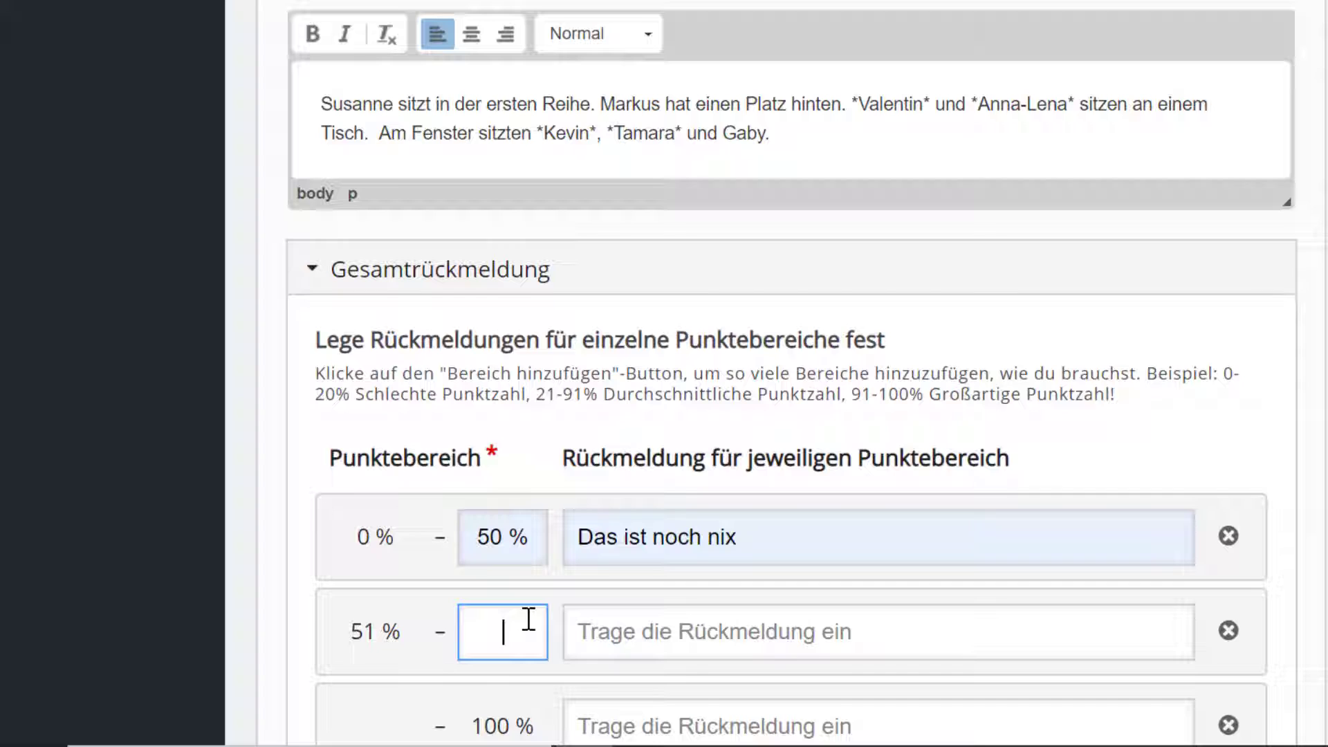
{"action": "type", "text": "80"}
{"action": "left_click", "coordinate": [659, 639]}
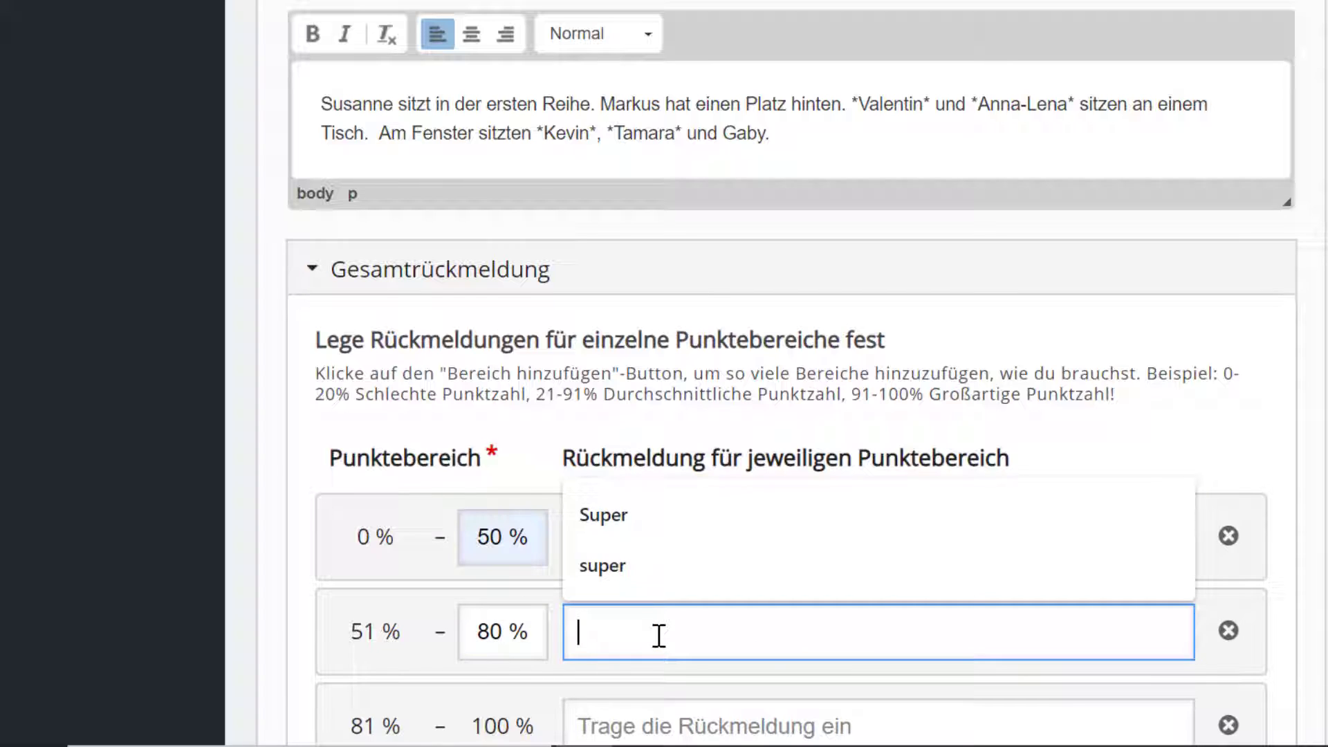
{"action": "type", "text": "Da"}
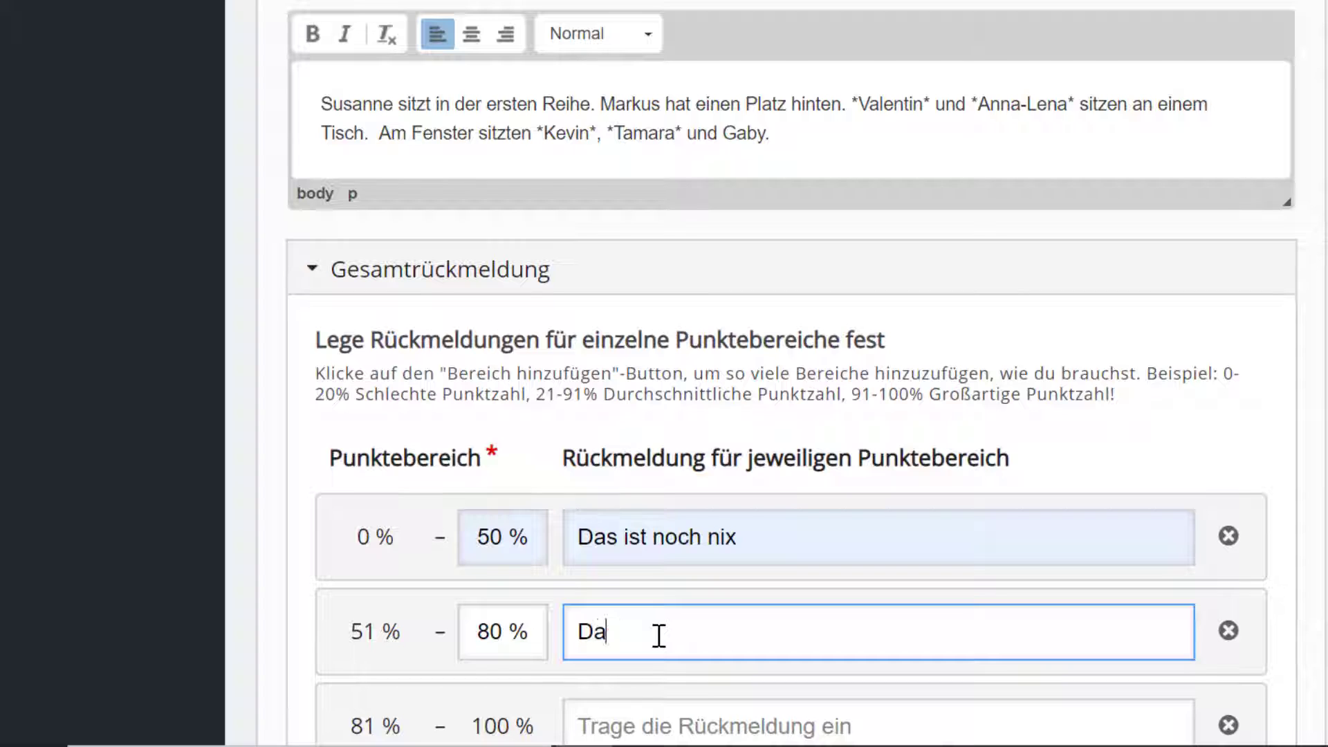
{"action": "type", "text": "s ist schon ganz gut"}
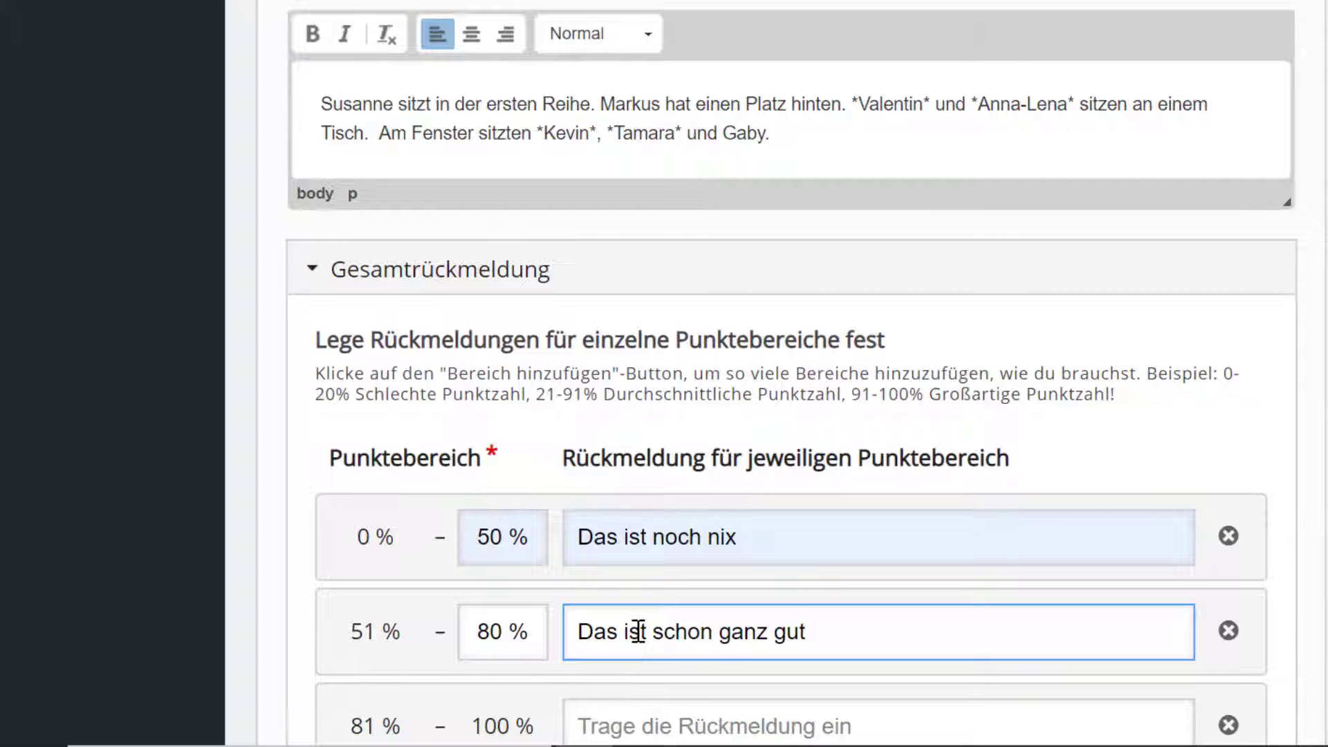
Set the 81–100% range feedback to 'Super'.
{"action": "scroll", "coordinate": [640, 631], "scroll_direction": "down", "scroll_amount": 2}
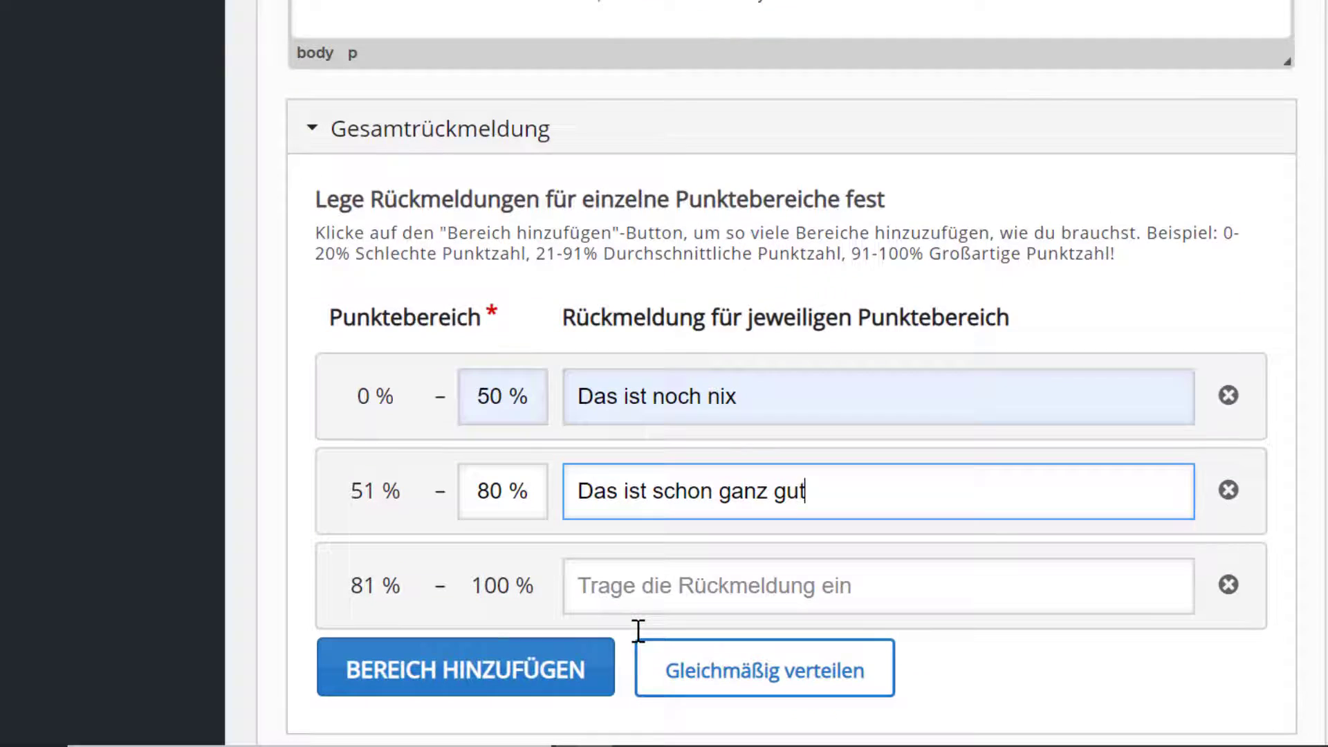
{"action": "left_click", "coordinate": [634, 588]}
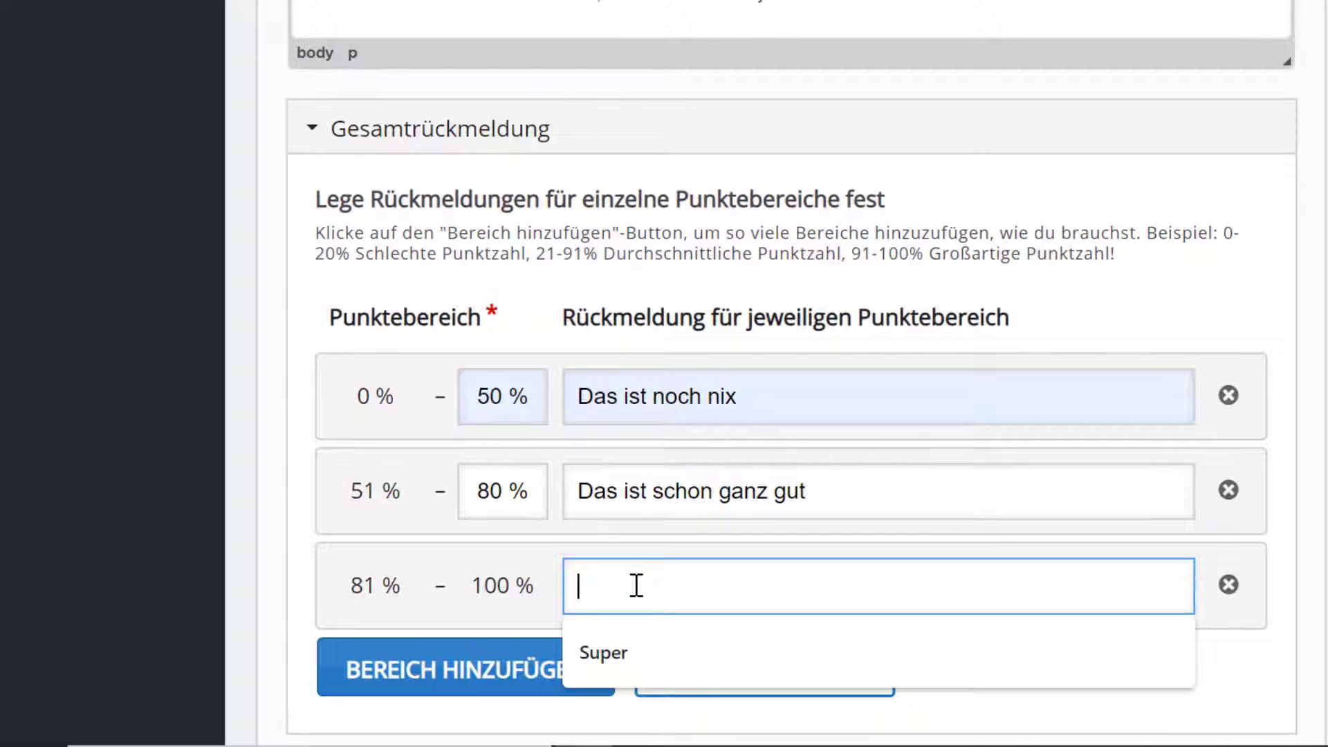
{"action": "type", "text": "Super"}
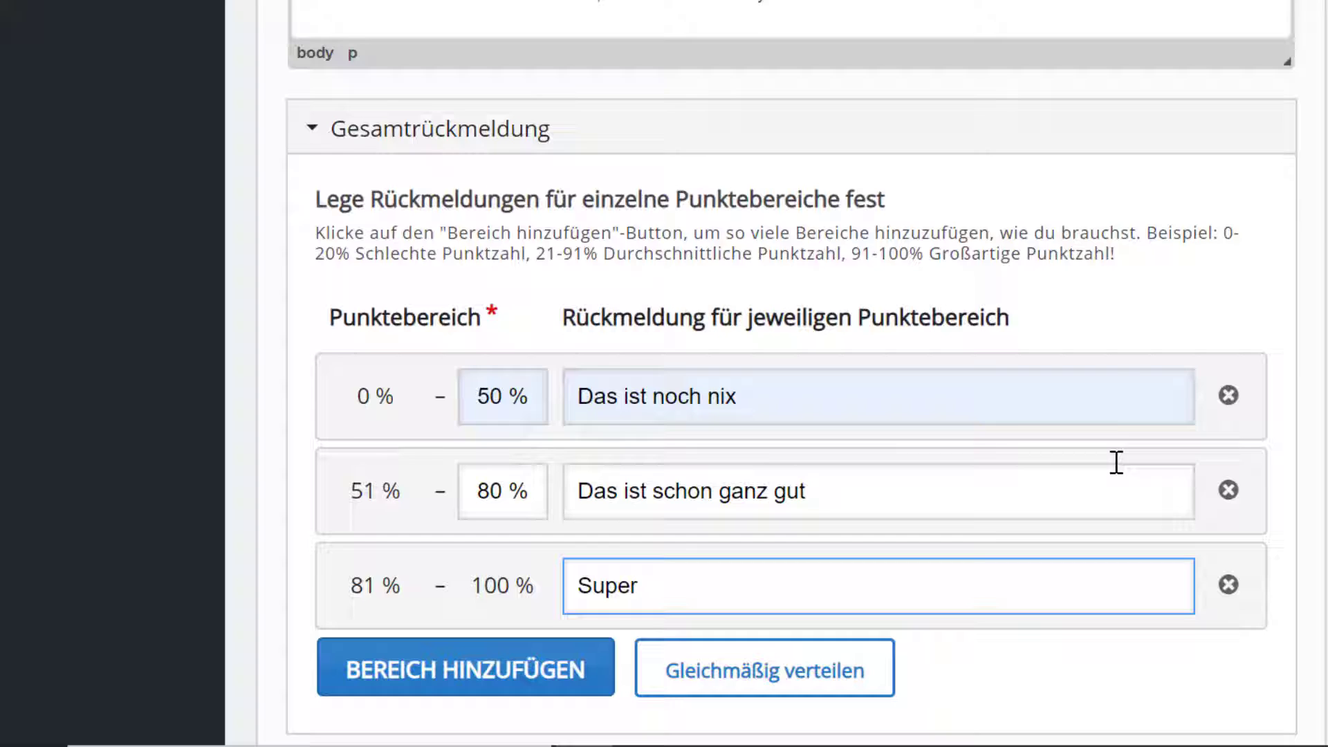
{"action": "scroll", "coordinate": [1111, 437], "scroll_direction": "down", "scroll_amount": 4}
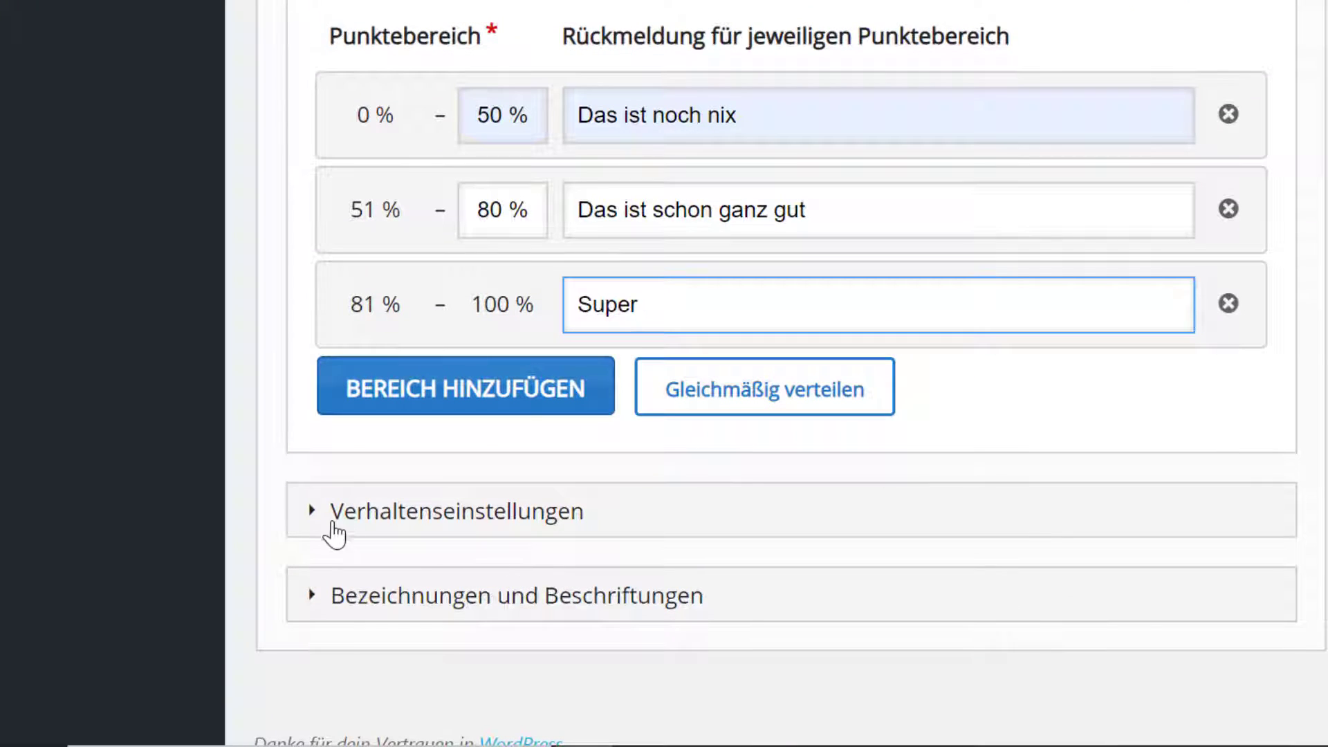
In Verhaltenseinstellungen, turn off 'Lösung anzeigen' ermöglichen.
{"action": "left_click", "coordinate": [310, 512]}
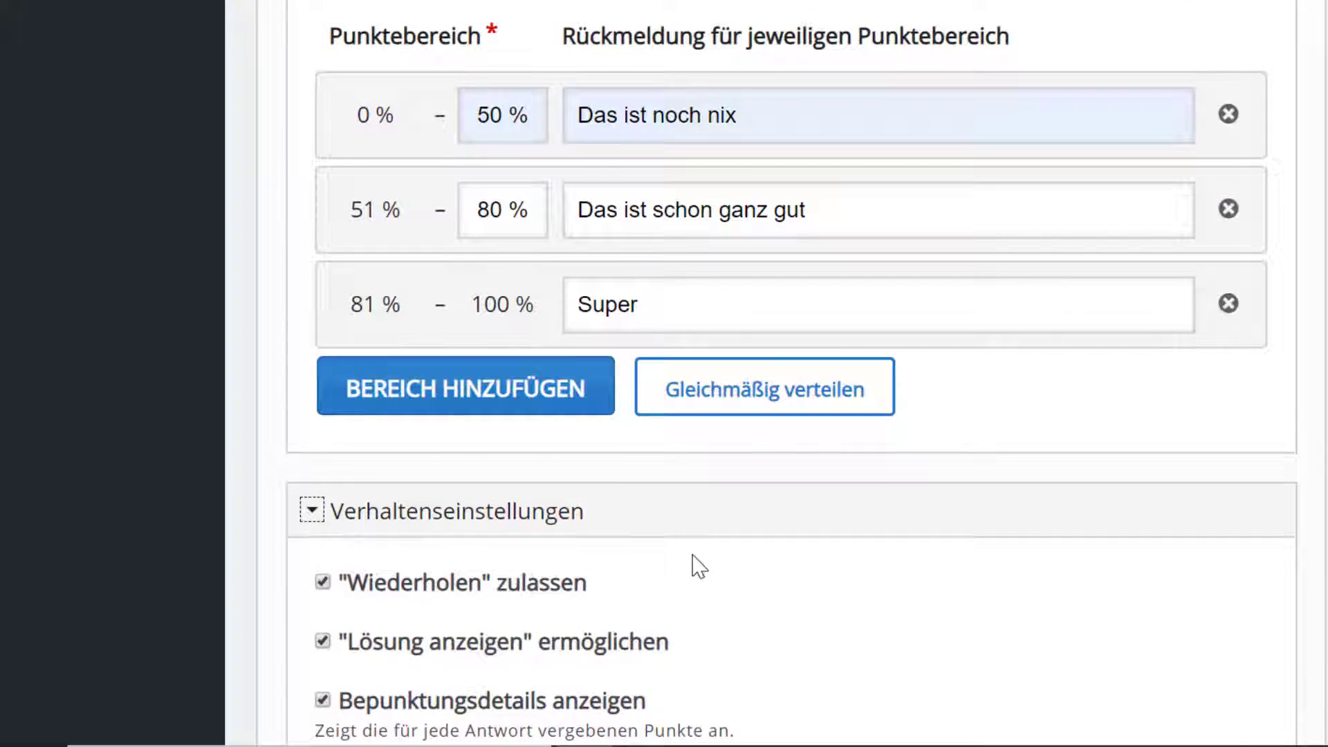
{"action": "scroll", "coordinate": [695, 566], "scroll_direction": "down", "scroll_amount": 4}
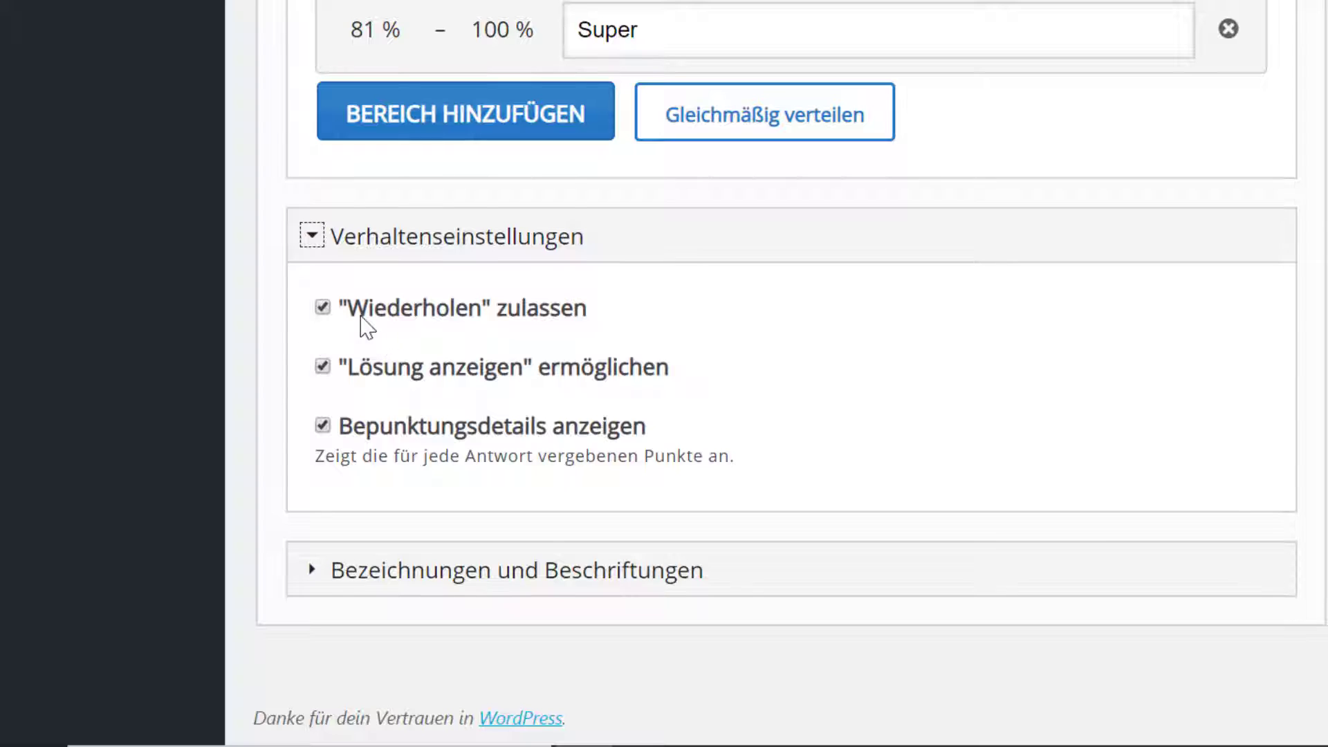
{"action": "left_click", "coordinate": [323, 367]}
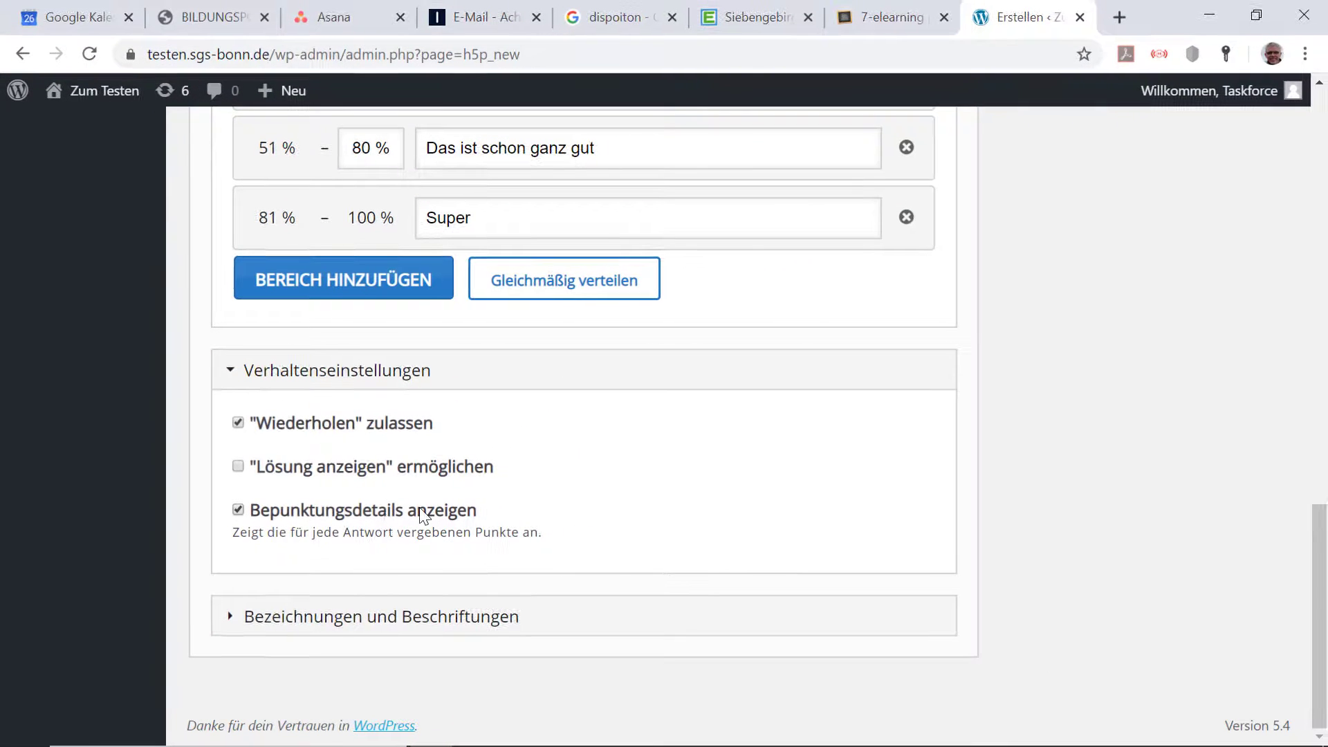
{"action": "scroll", "coordinate": [416, 491], "scroll_direction": "up", "scroll_amount": 1}
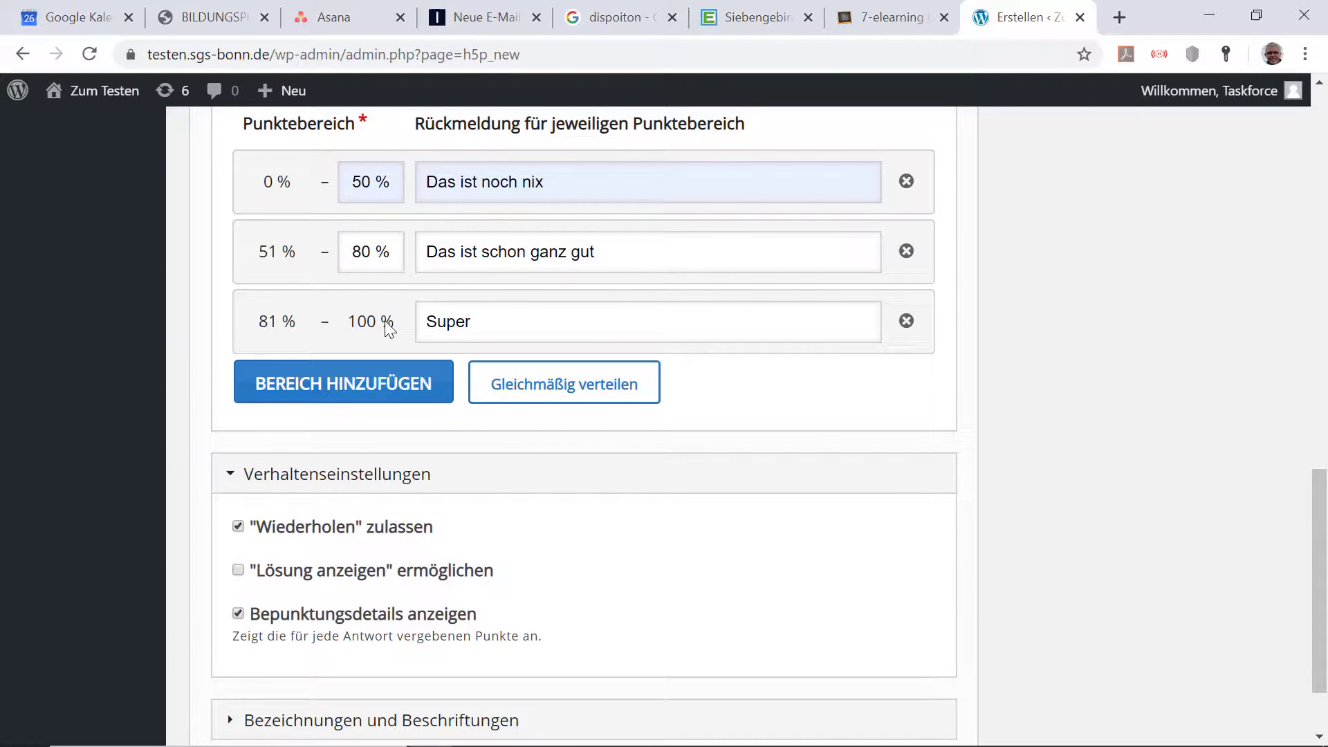
{"action": "scroll", "coordinate": [474, 553], "scroll_direction": "down", "scroll_amount": 1}
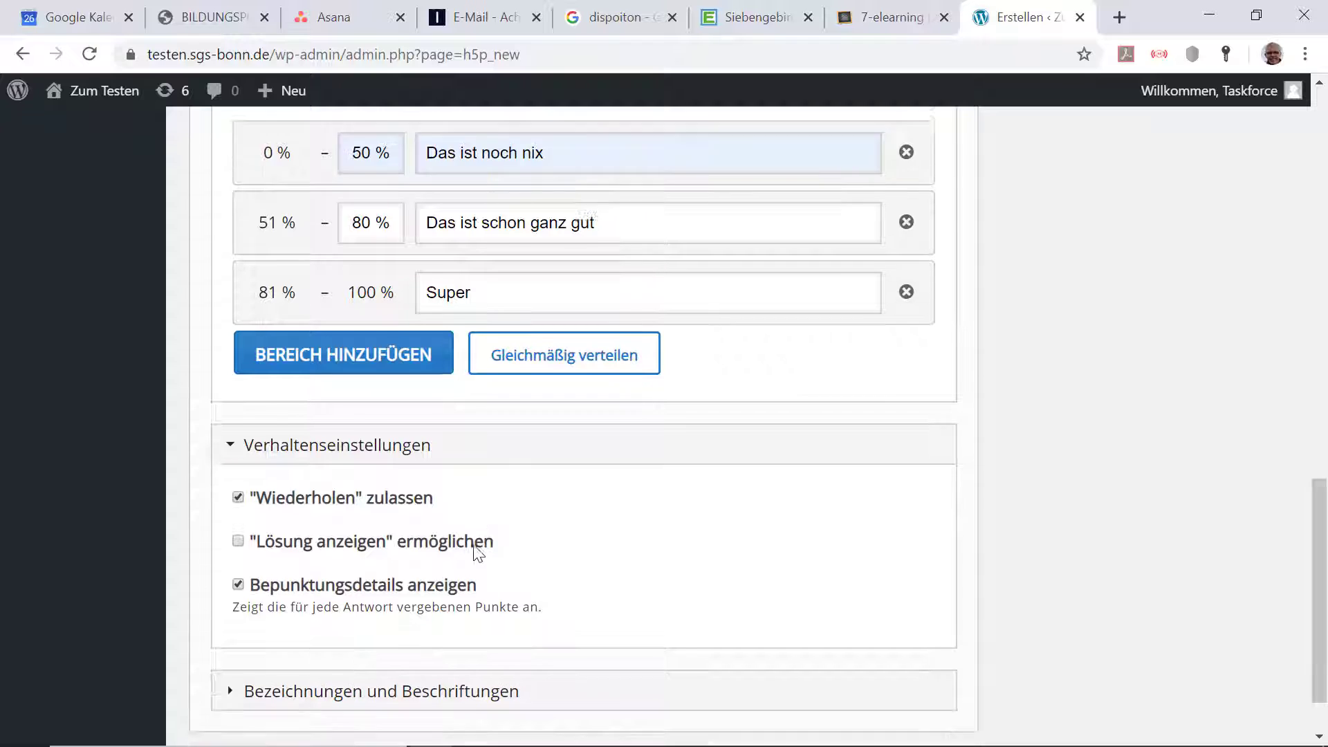
{"action": "scroll", "coordinate": [475, 553], "scroll_direction": "up", "scroll_amount": 9}
Save the quiz with Erstellen and select its shortcode [h5p id="11"].
{"action": "scroll", "coordinate": [475, 554], "scroll_direction": "up", "scroll_amount": 4}
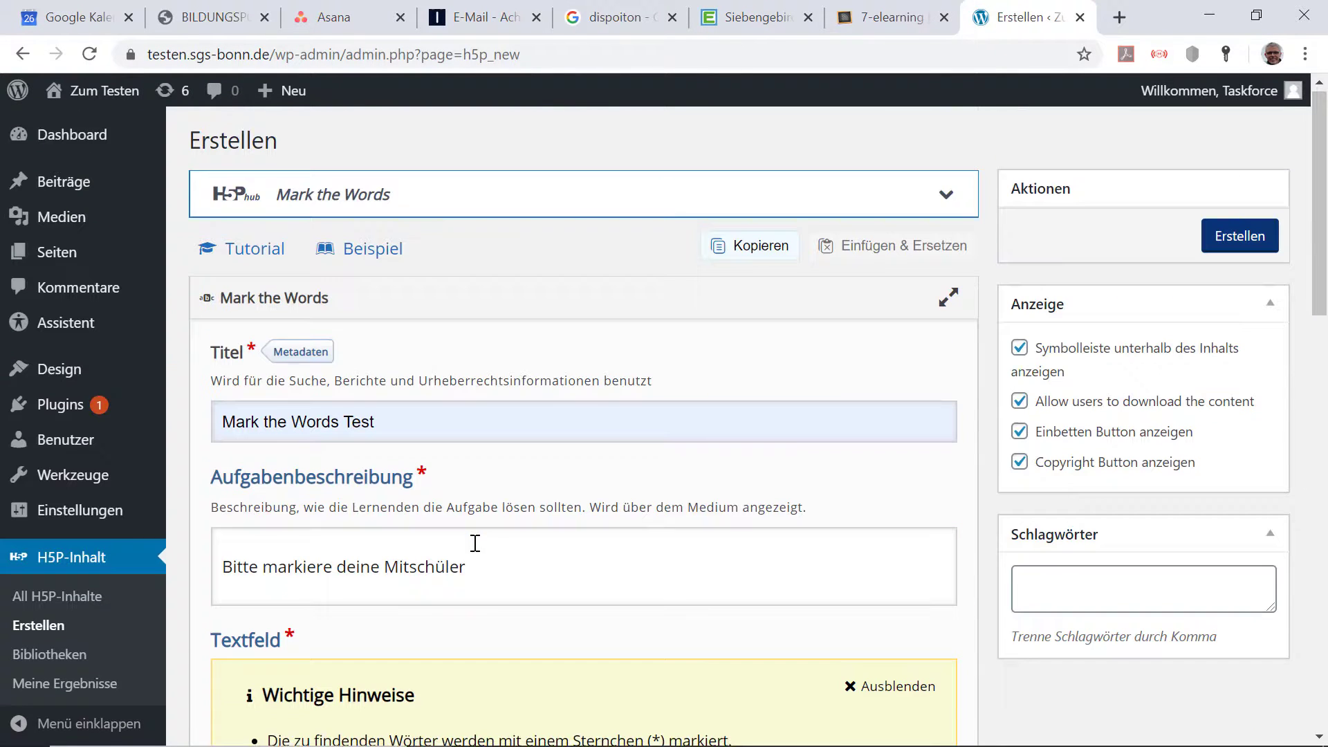
{"action": "left_click", "coordinate": [1243, 249]}
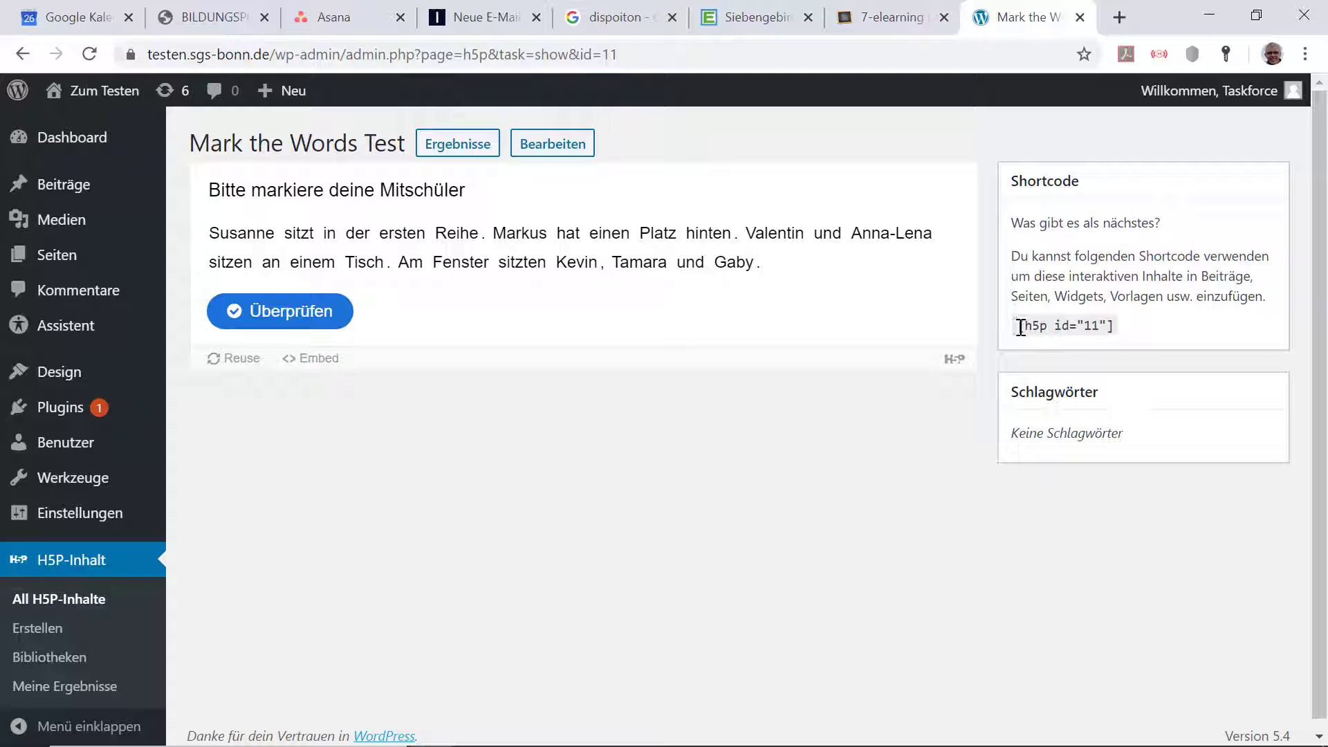
{"action": "left_click_drag", "start_coordinate": [1022, 327], "coordinate": [1124, 346]}
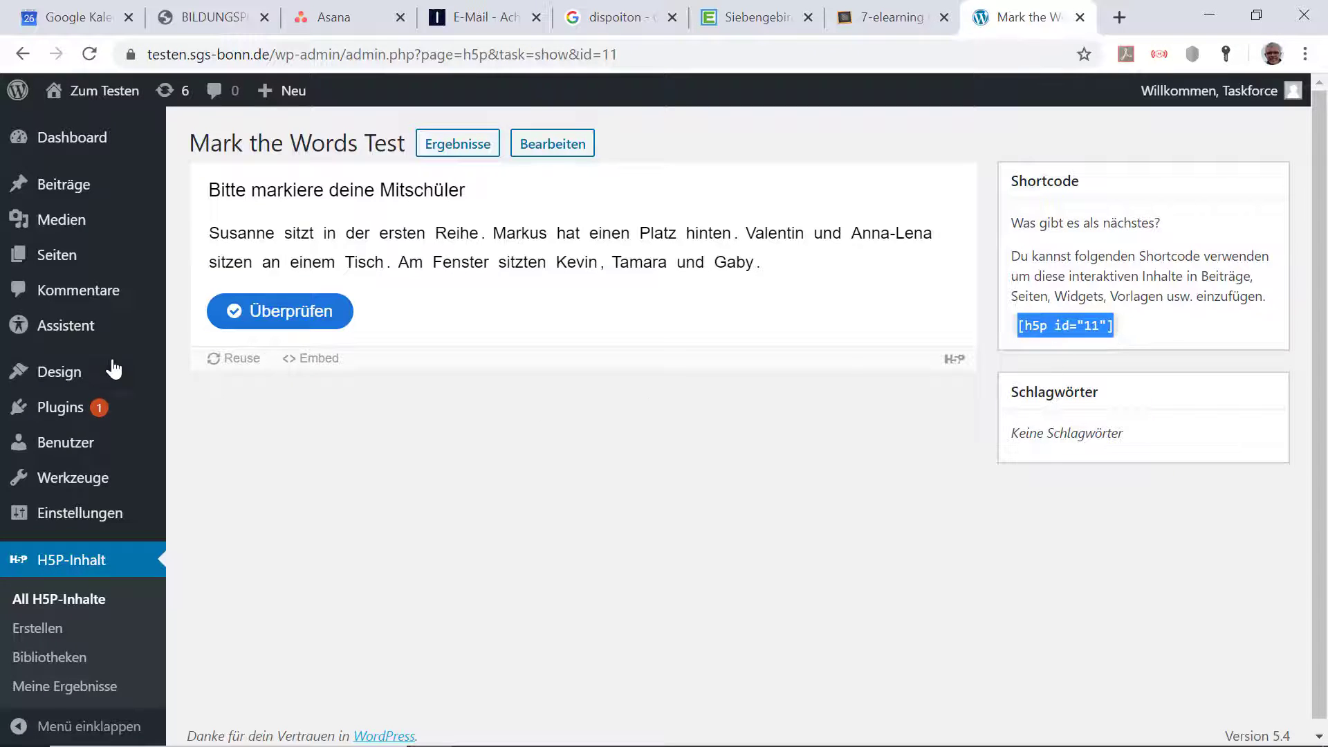
Edit the Mark the Words page and paste the new [h5p id="11"] shortcode.
{"action": "mouse_move", "coordinate": [67, 269]}
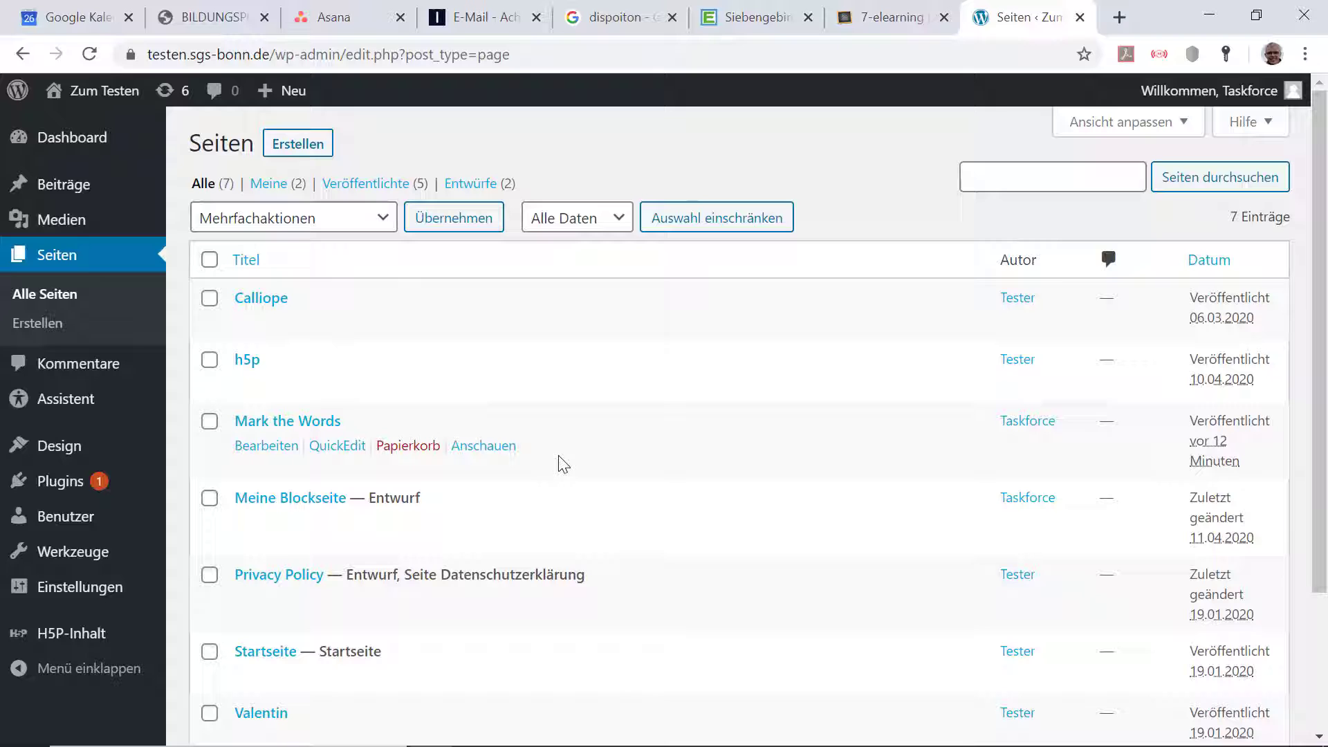
{"action": "left_click", "coordinate": [275, 448]}
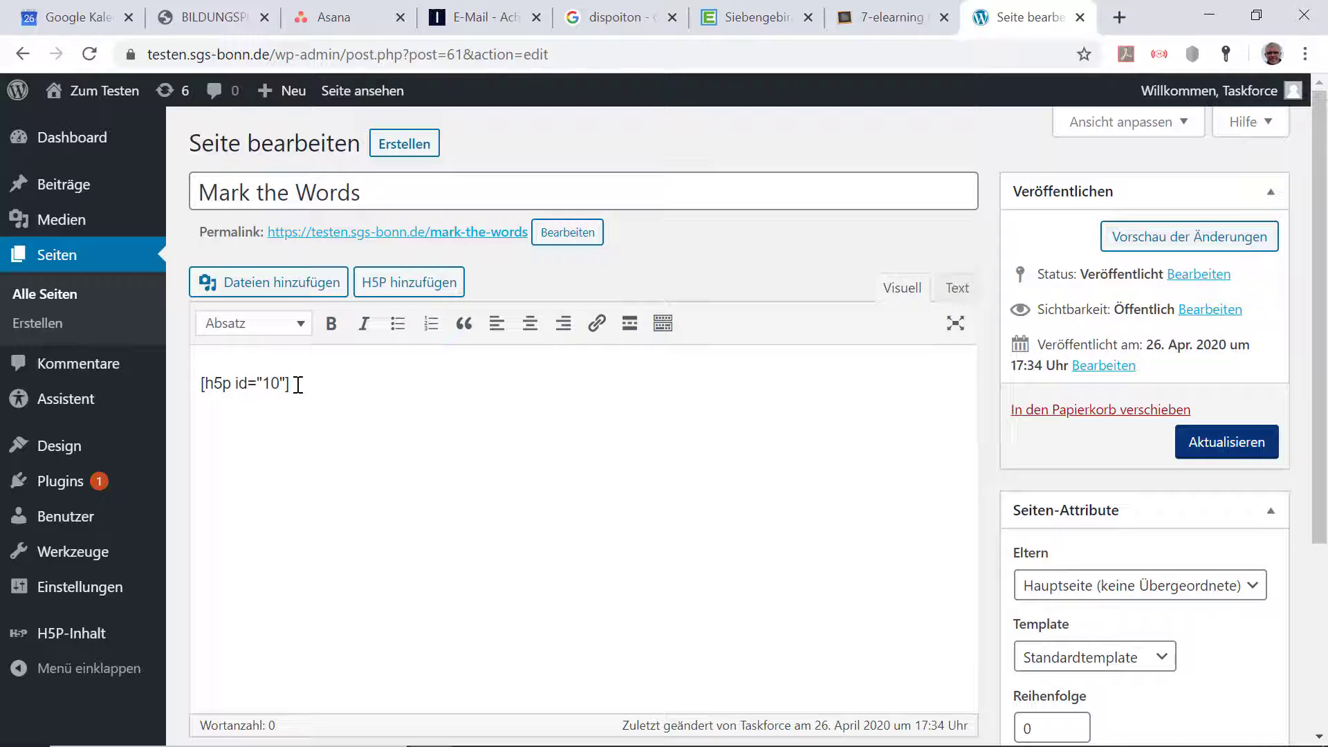
{"action": "left_click_drag", "start_coordinate": [297, 385], "coordinate": [180, 391]}
{"action": "key", "text": "ctrl+x"}
{"action": "key", "text": "ctrl+v"}
{"action": "right_click", "coordinate": [230, 546]}
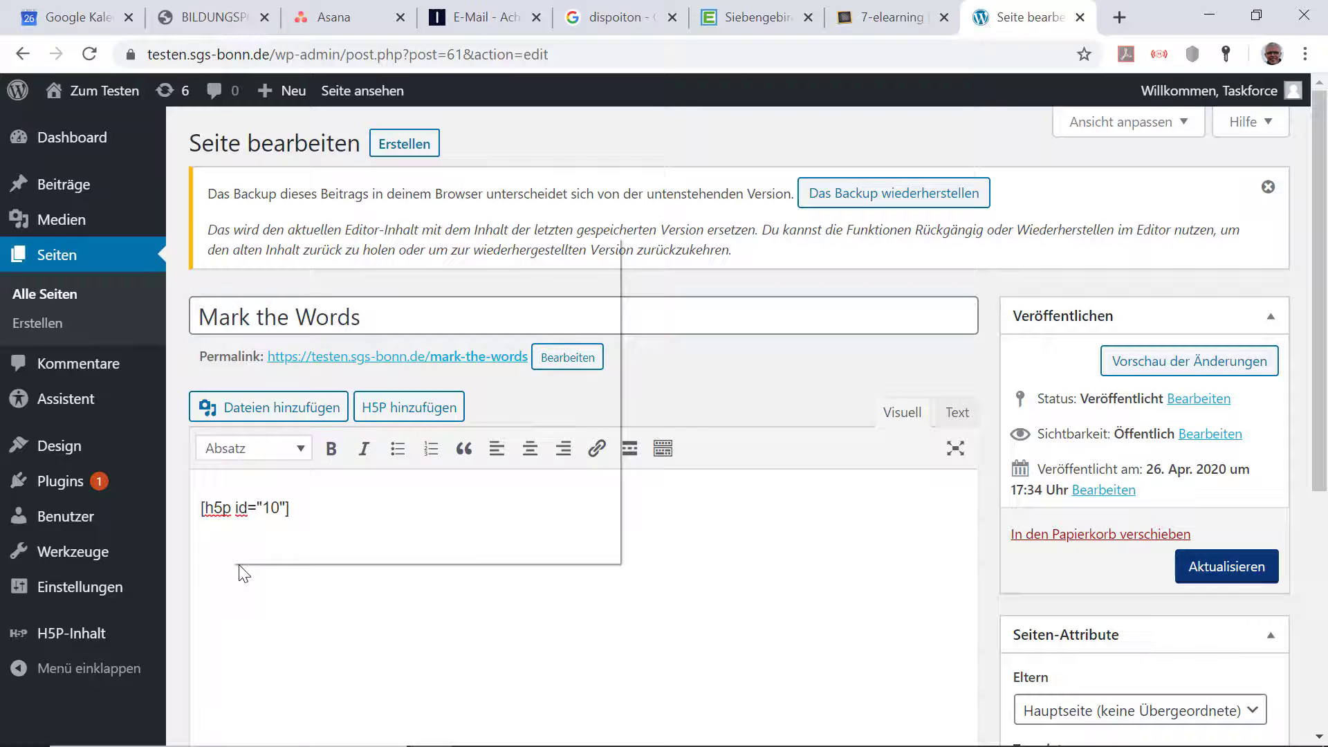
{"action": "left_click", "coordinate": [298, 402]}
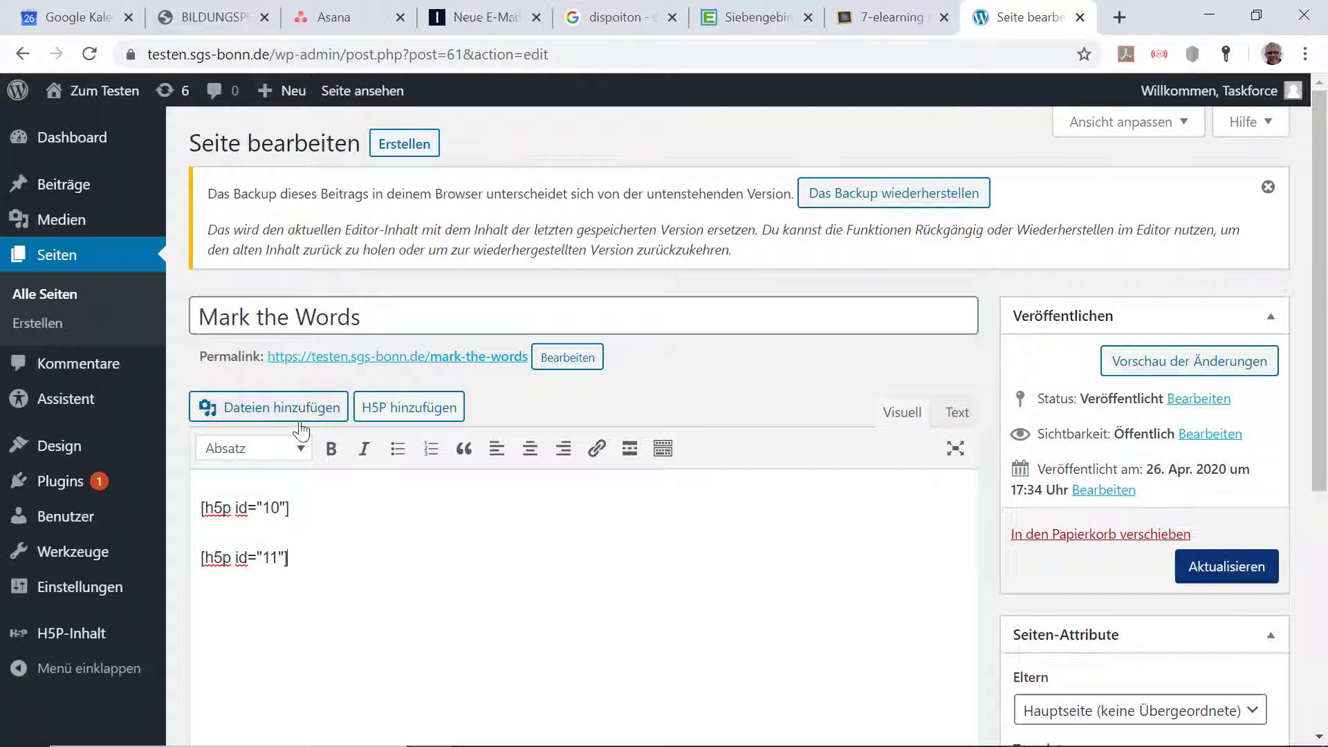
Delete the old [h5p id="10"] line, update the page, and return to the site.
{"action": "left_click_drag", "start_coordinate": [299, 507], "coordinate": [188, 507]}
{"action": "key", "text": "ctrl+x"}
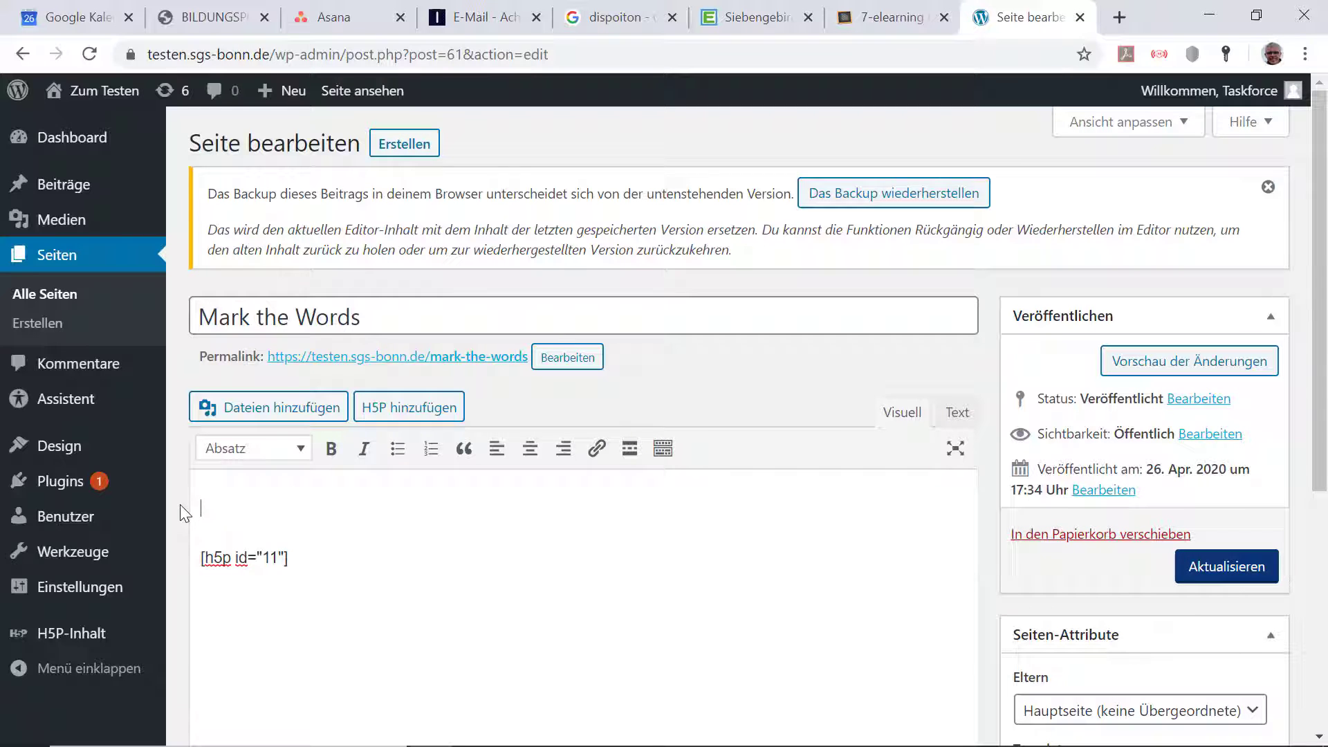
{"action": "key", "text": "Delete"}
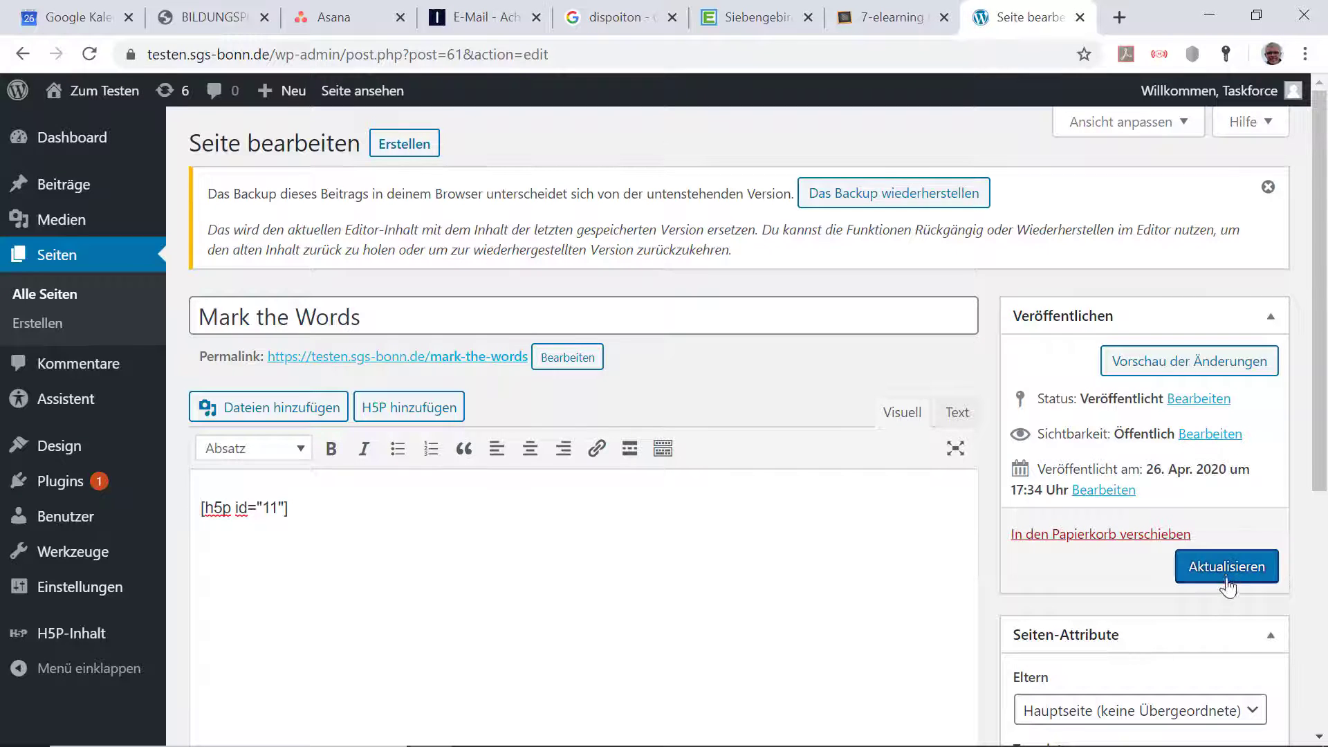
{"action": "left_click", "coordinate": [1224, 568]}
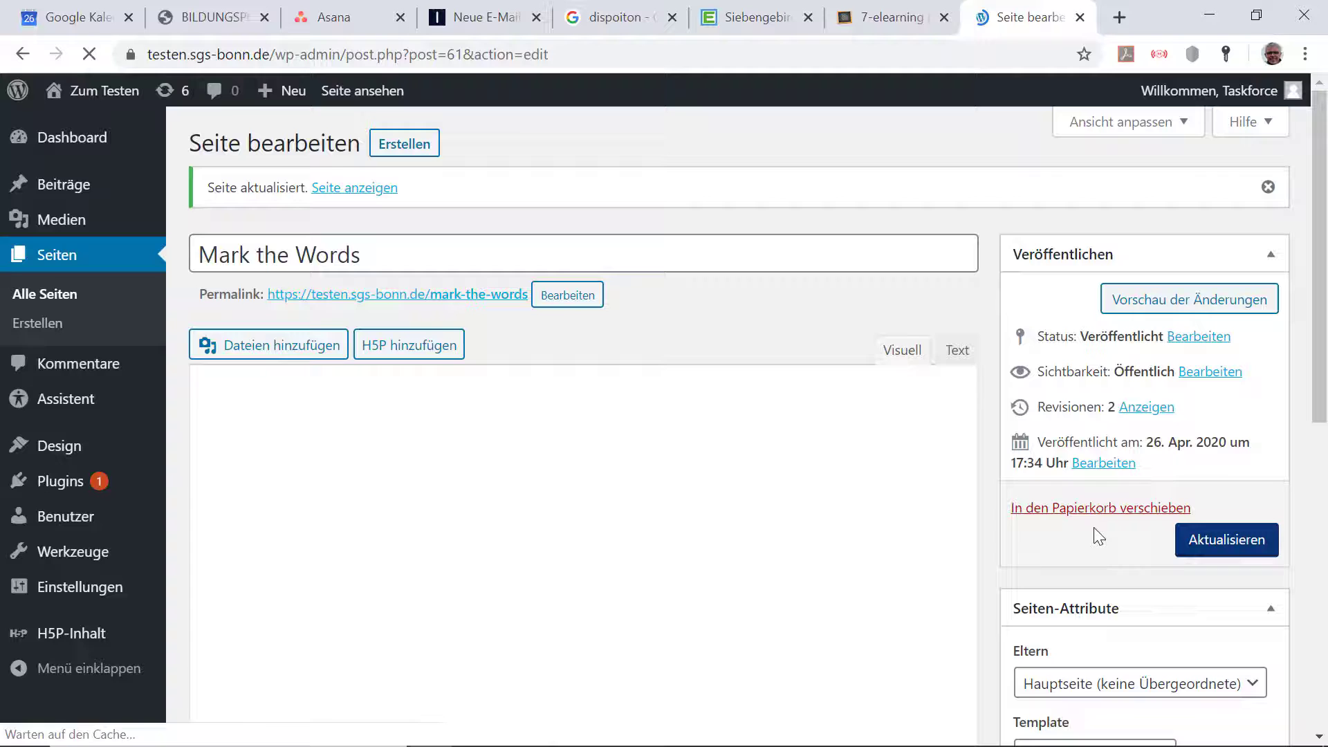
{"action": "mouse_move", "coordinate": [128, 118]}
{"action": "left_click", "coordinate": [110, 91]}
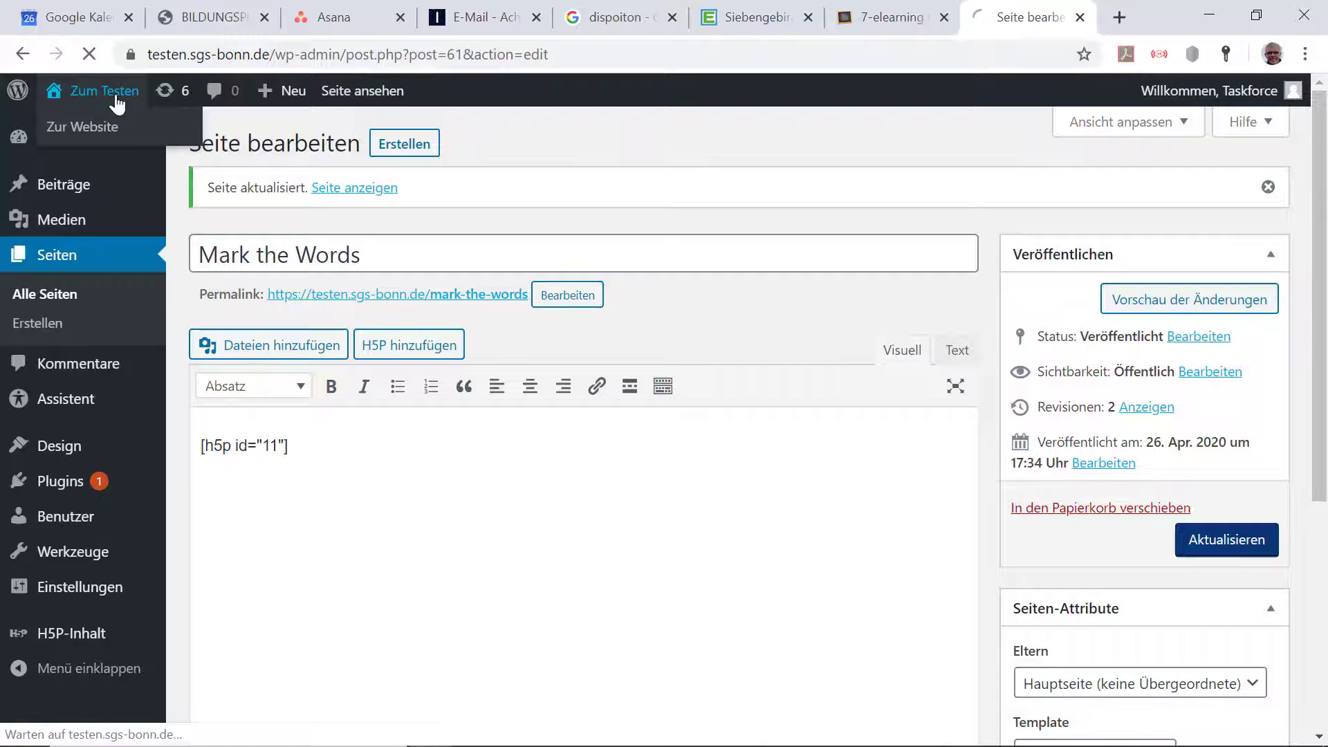
Open the live Mark the Words page from the site's h5p menu.
{"action": "scroll", "coordinate": [661, 566], "scroll_direction": "down", "scroll_amount": 4}
{"action": "mouse_move", "coordinate": [486, 326]}
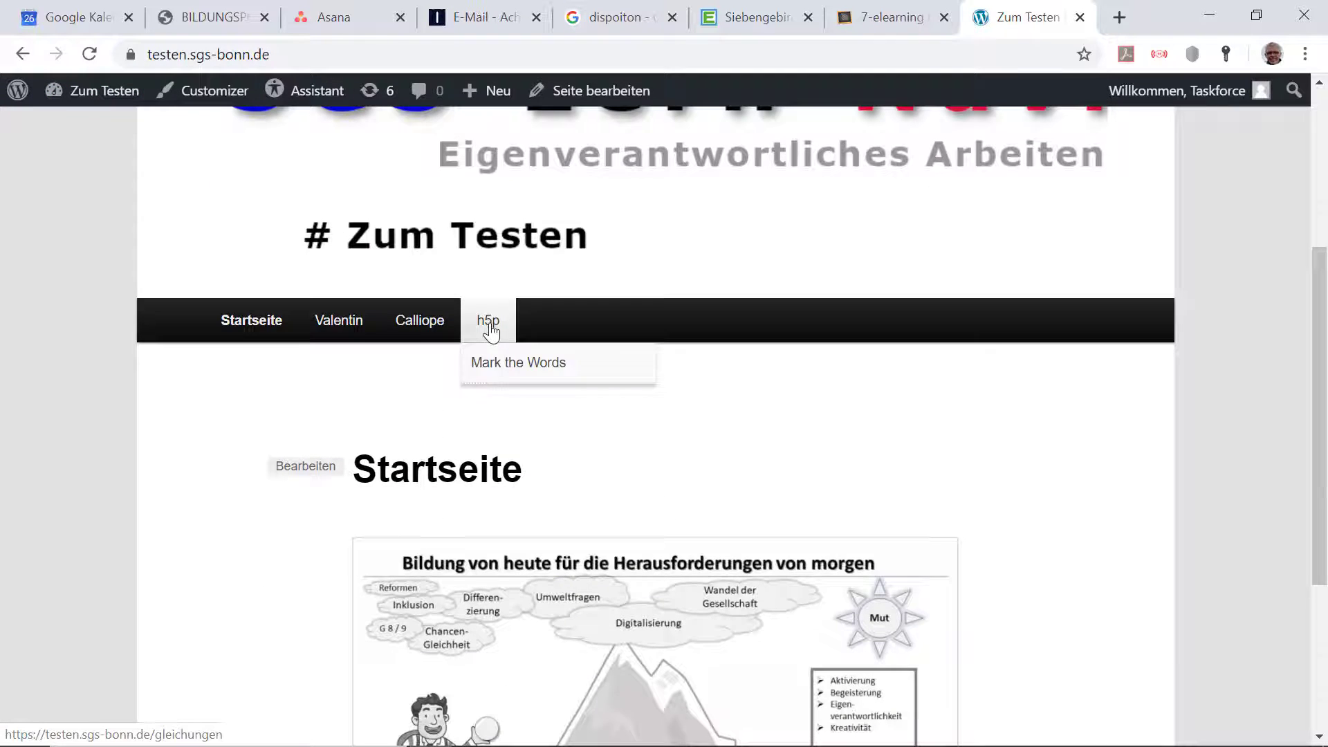
{"action": "left_click", "coordinate": [510, 377]}
{"action": "scroll", "coordinate": [735, 505], "scroll_direction": "down", "scroll_amount": 7}
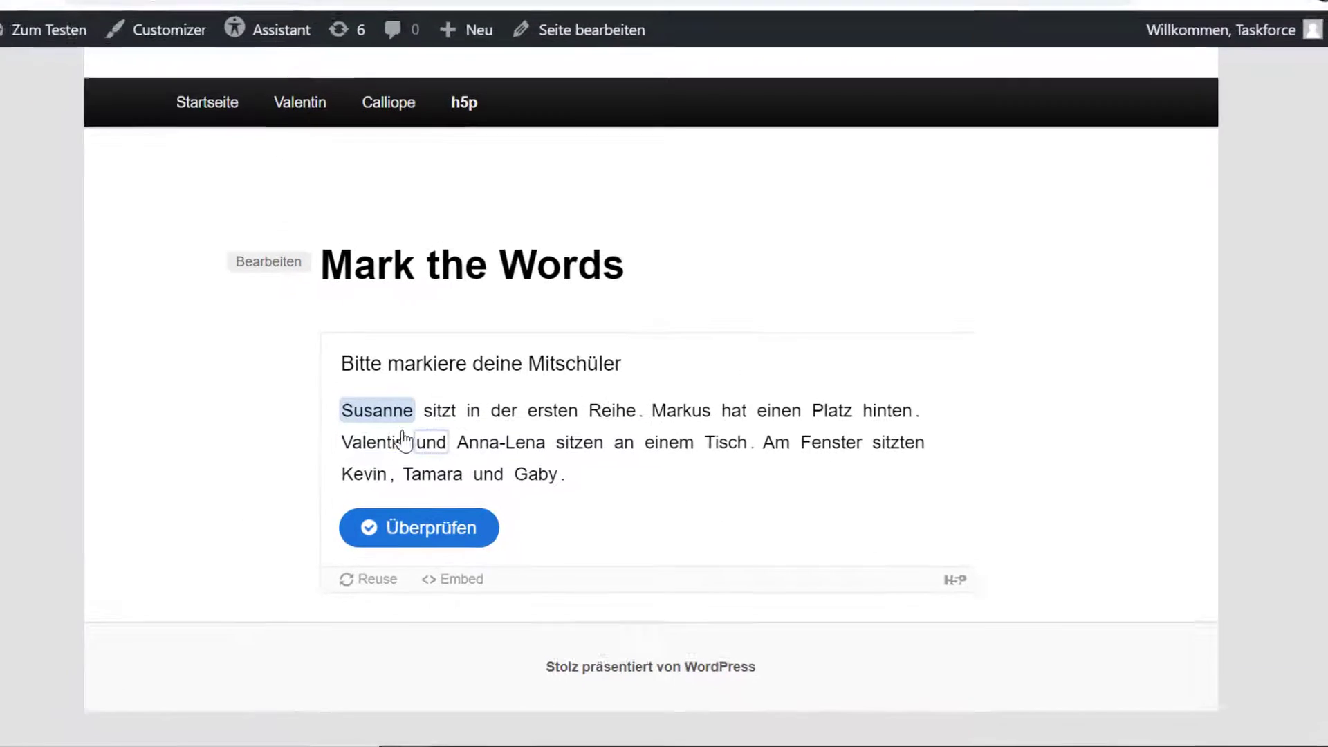
Mark Valentin, Anna-Lena, Kevin and Gaby in the quiz sentence.
{"action": "left_click", "coordinate": [408, 443]}
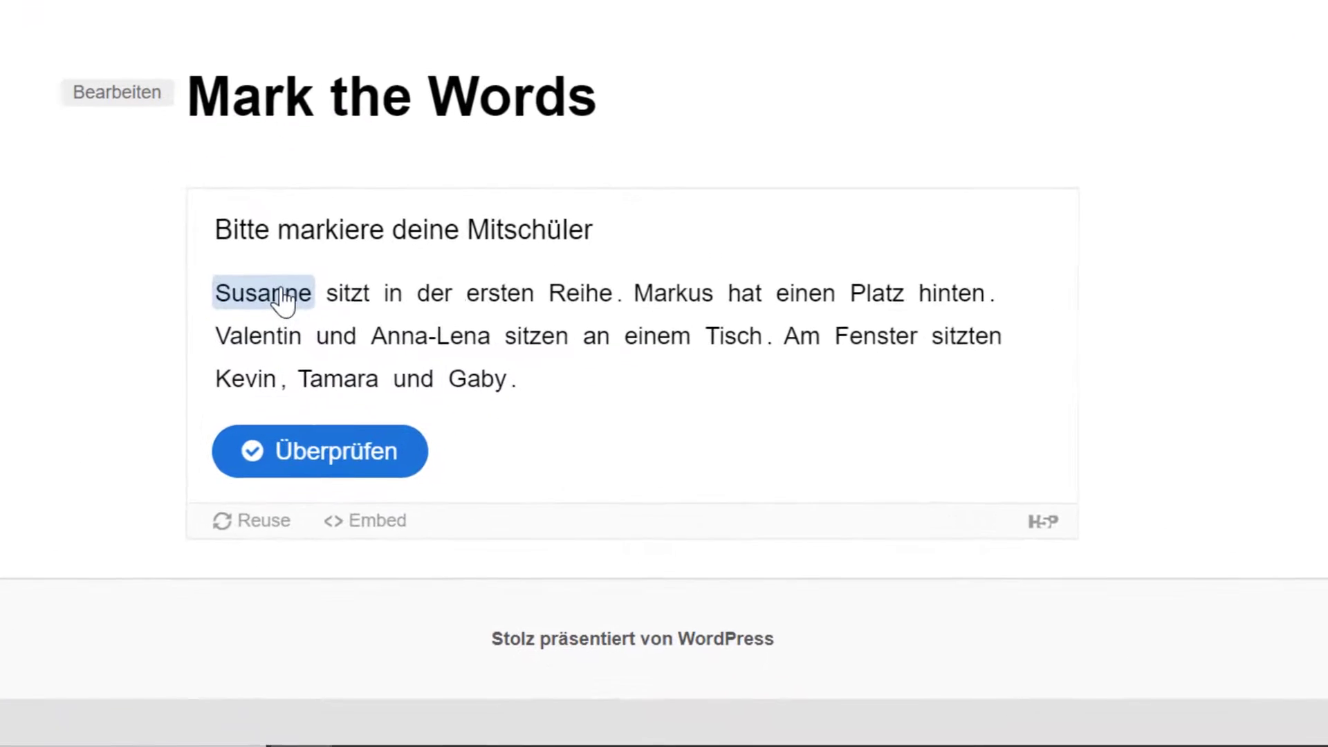
{"action": "left_click", "coordinate": [408, 443]}
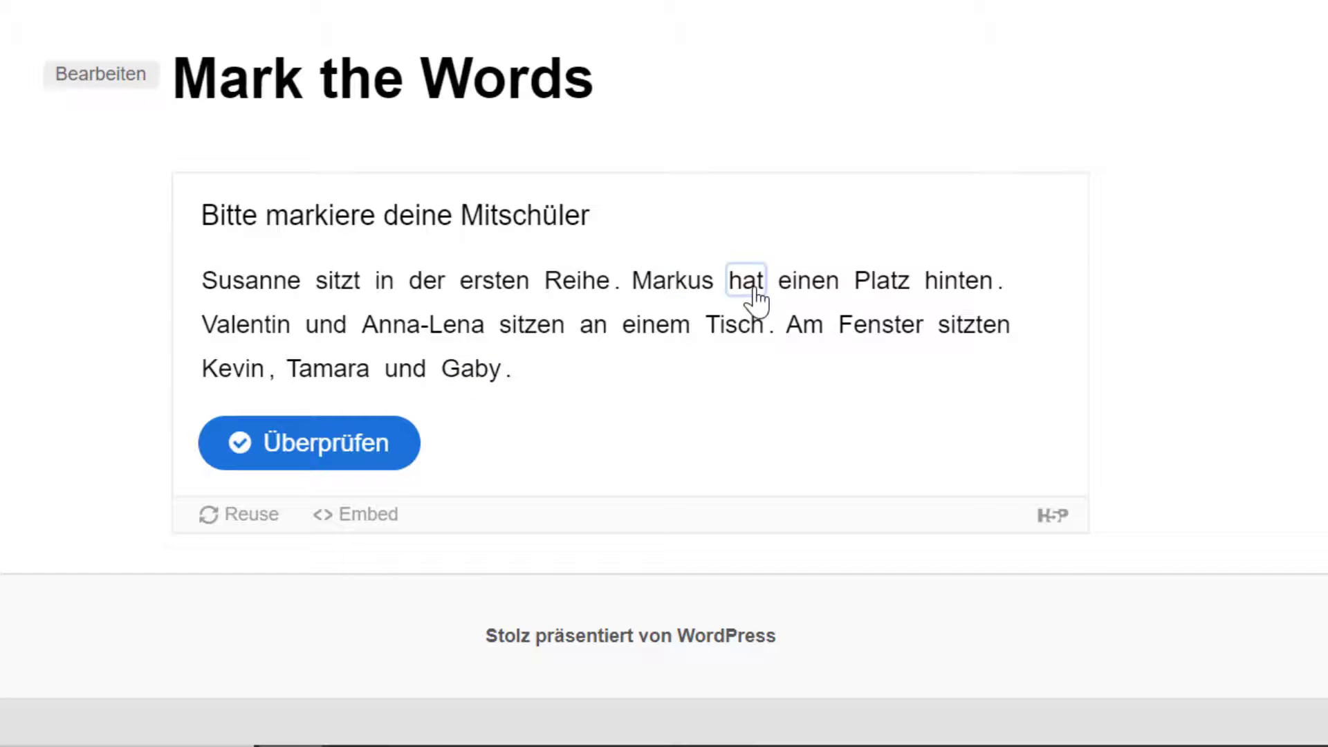
{"action": "left_click", "coordinate": [272, 328]}
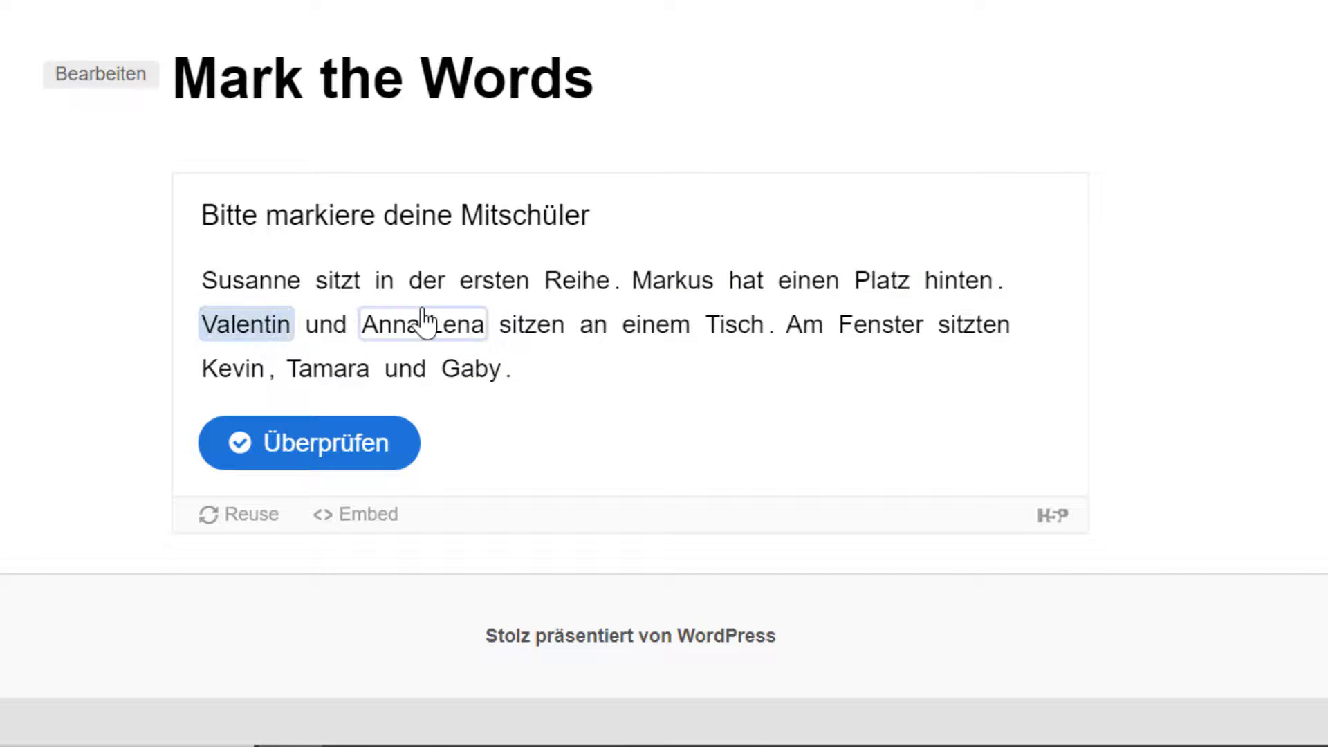
{"action": "left_click", "coordinate": [424, 322]}
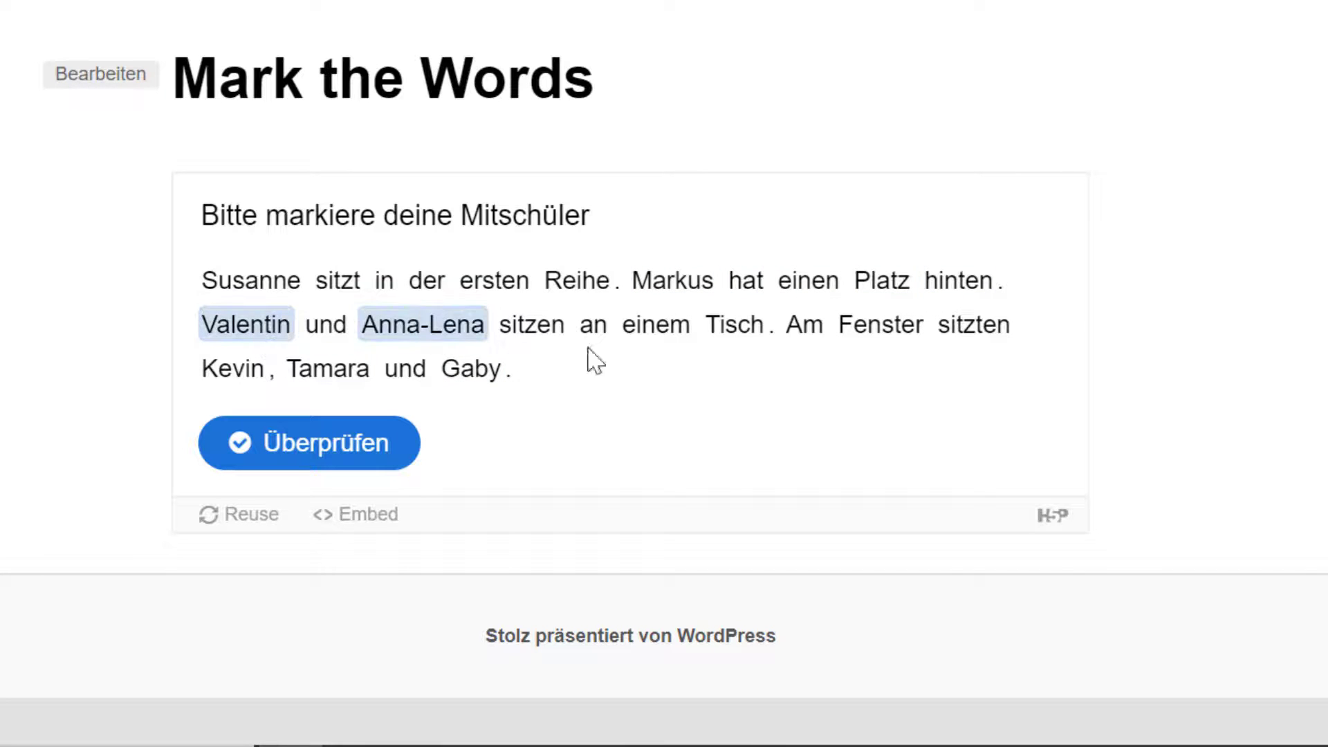
{"action": "left_click", "coordinate": [251, 370]}
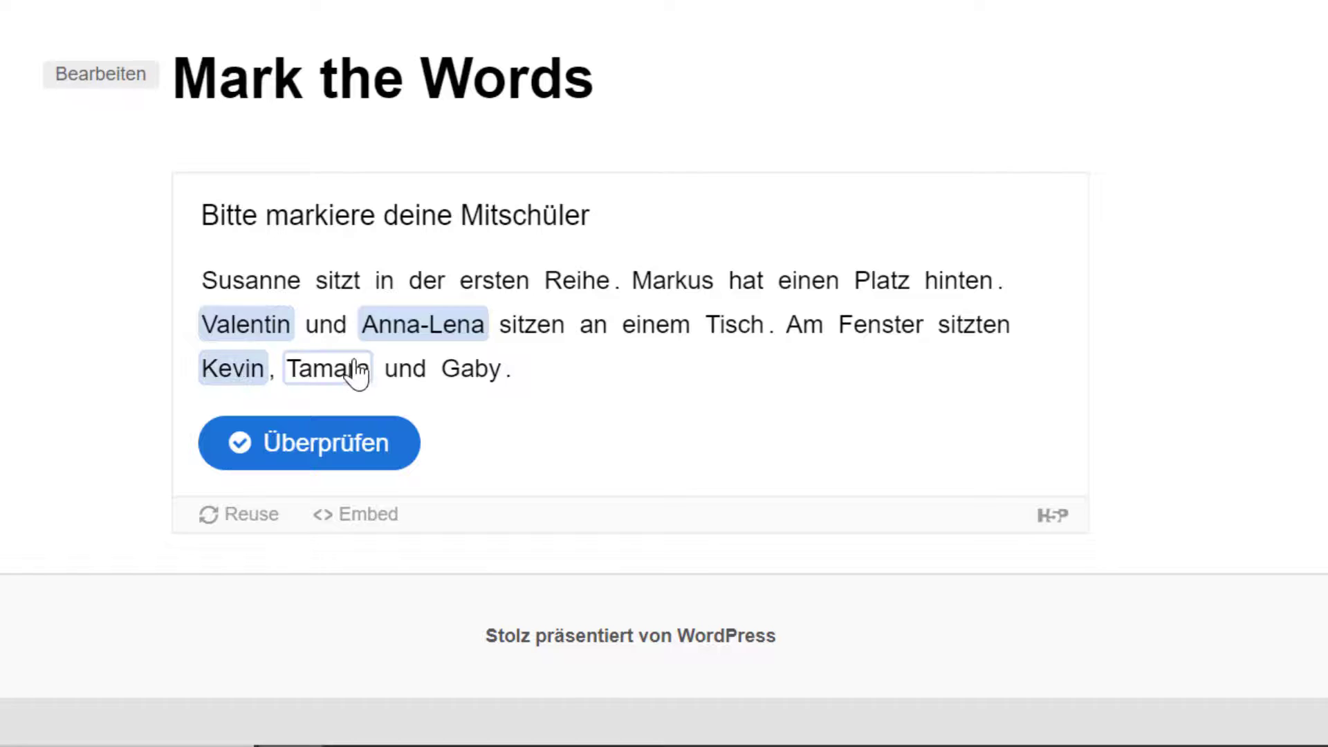
{"action": "left_click", "coordinate": [490, 377]}
Check the marked names and review the 2/4 score with the 'Das ist noch nix' feedback.
{"action": "left_click", "coordinate": [326, 459]}
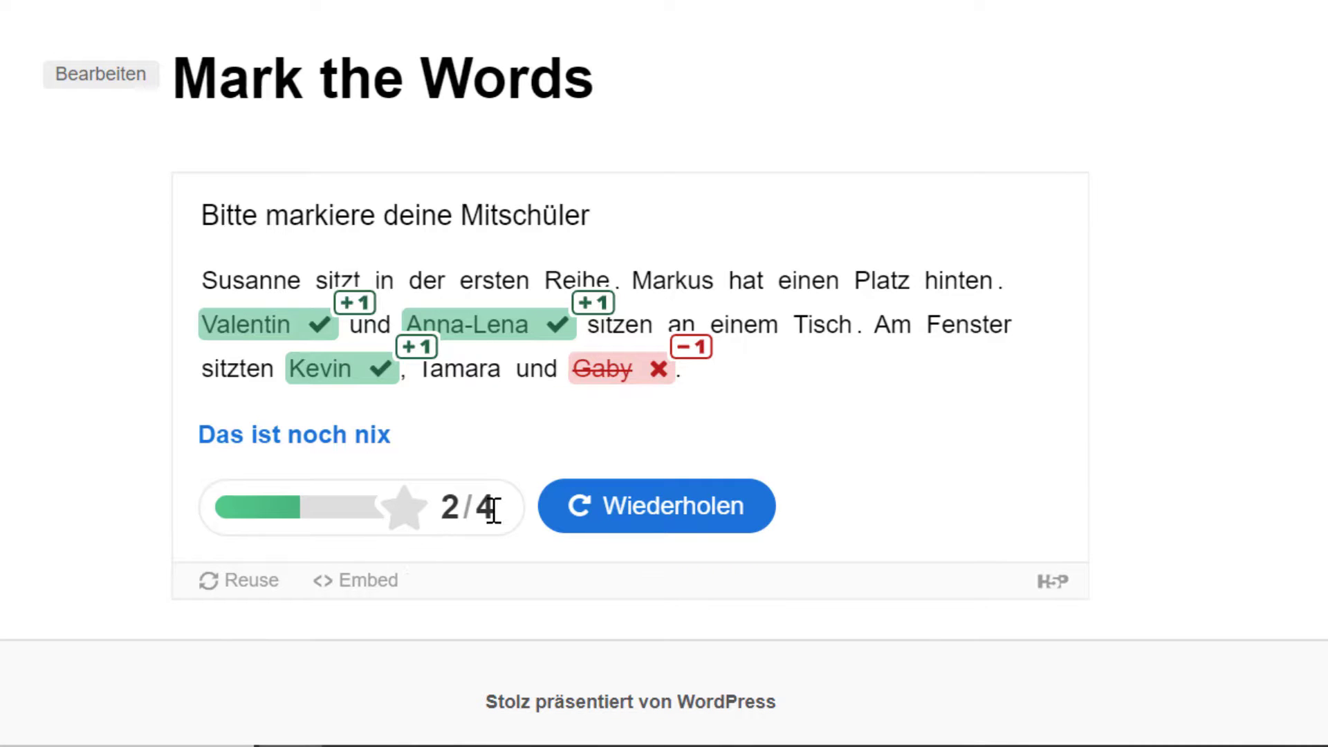
{"action": "scroll", "coordinate": [934, 368], "scroll_direction": "down", "scroll_amount": 1}
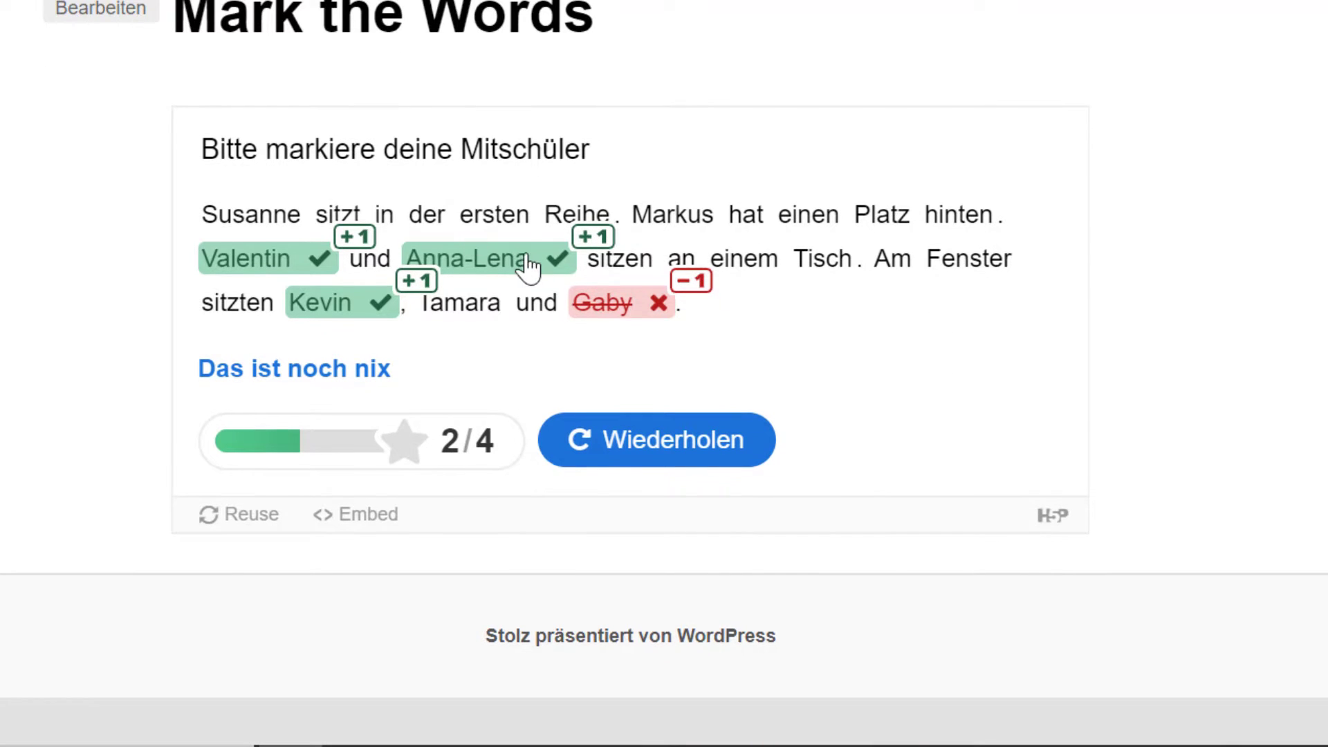